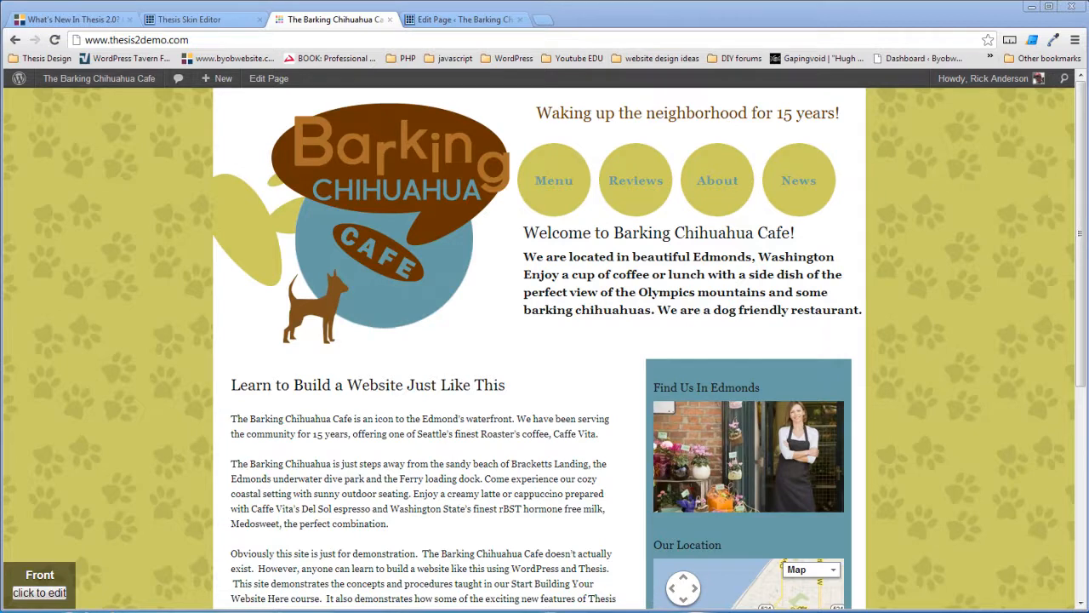
pyautogui.scroll(-3, 463, 485)
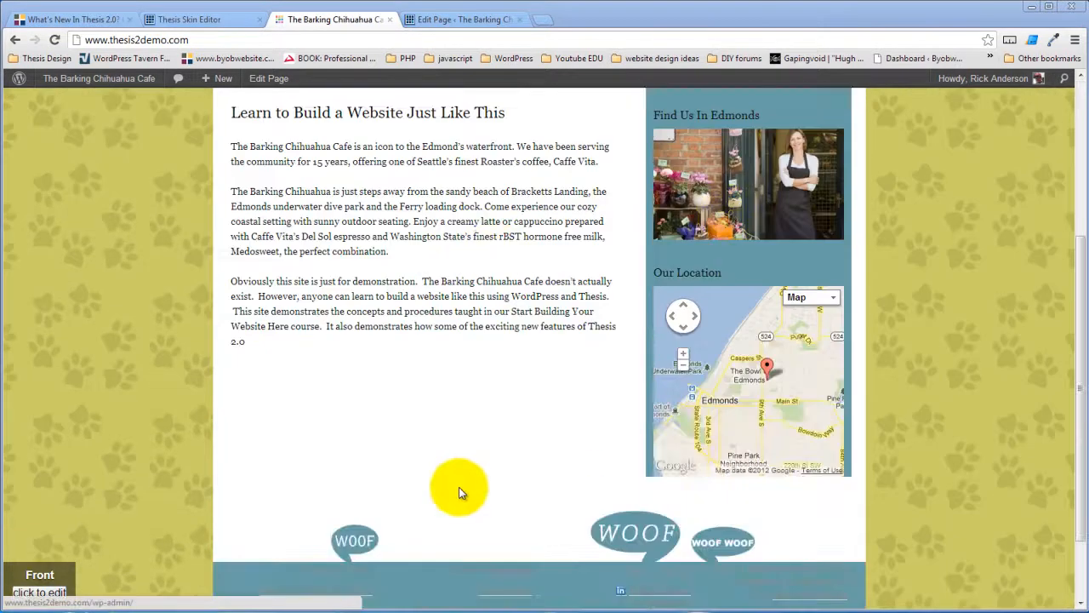
pyautogui.scroll(-1, 459, 486)
pyautogui.scroll(4, 630, 507)
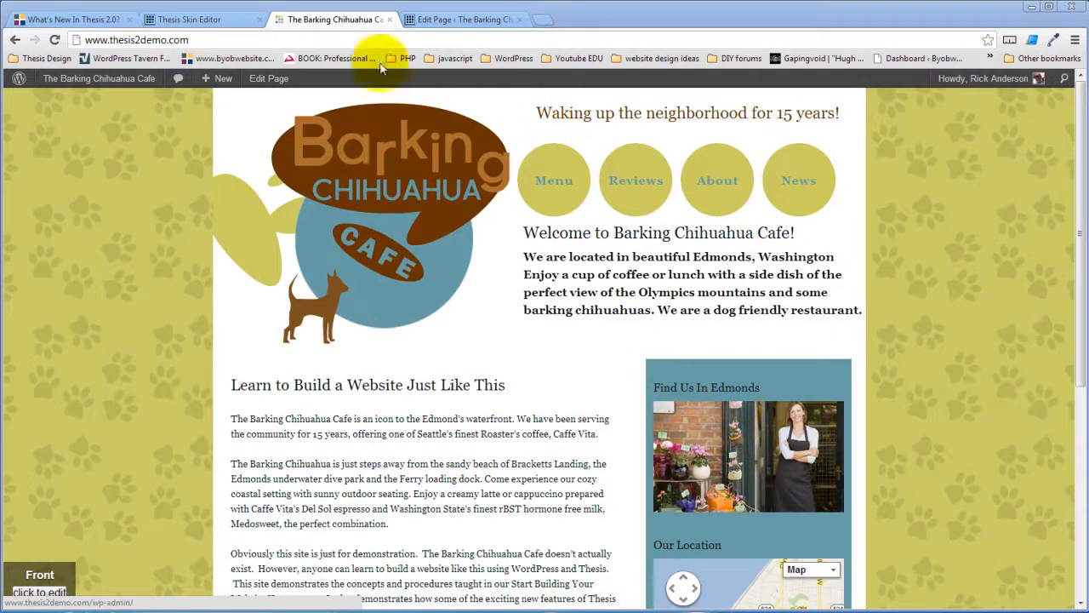
# Switch to the Thesis Skin Editor and set the Widgets package's general font size to 15 px
pyautogui.click(219, 26)
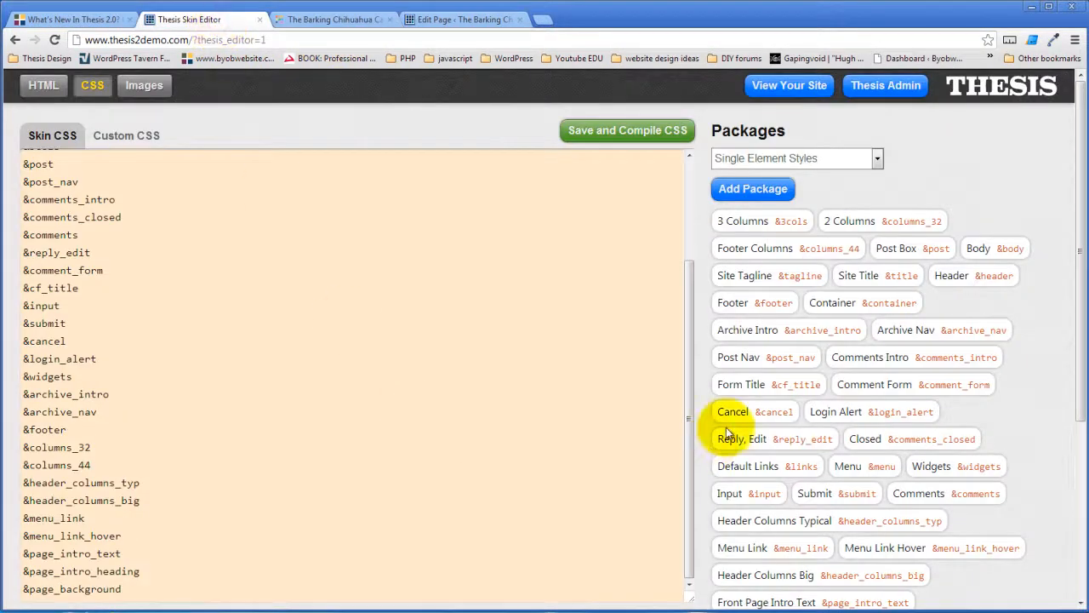
pyautogui.scroll(-3, 981, 398)
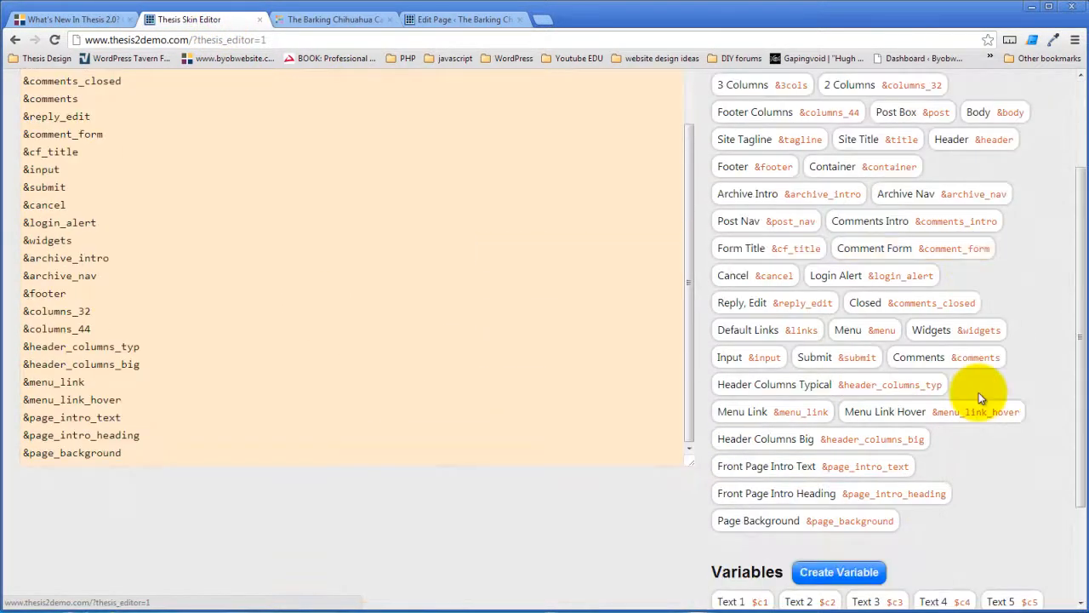
pyautogui.click(949, 330)
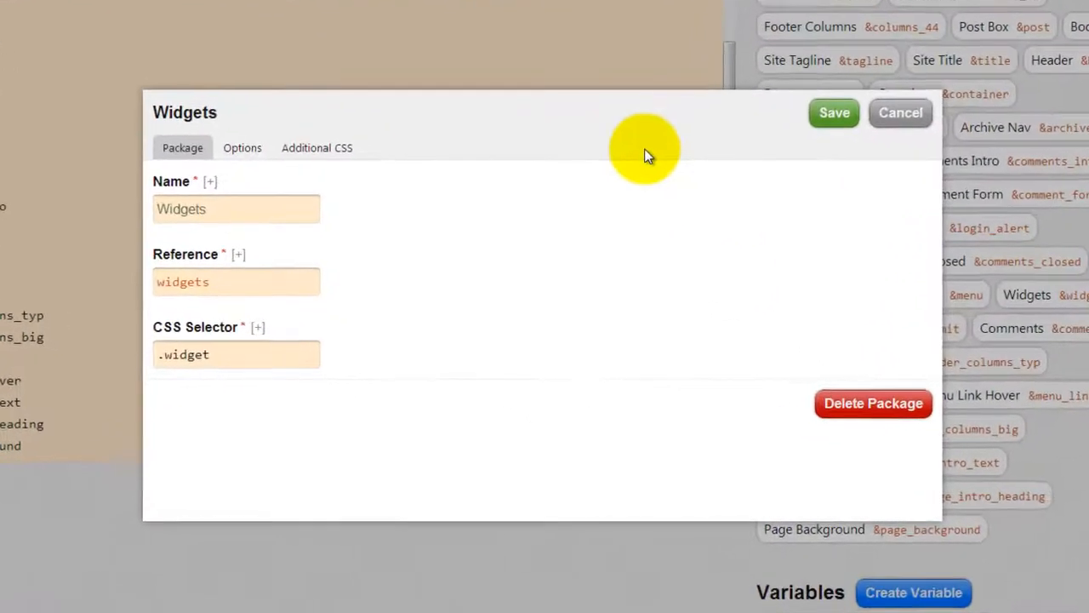
pyautogui.click(238, 143)
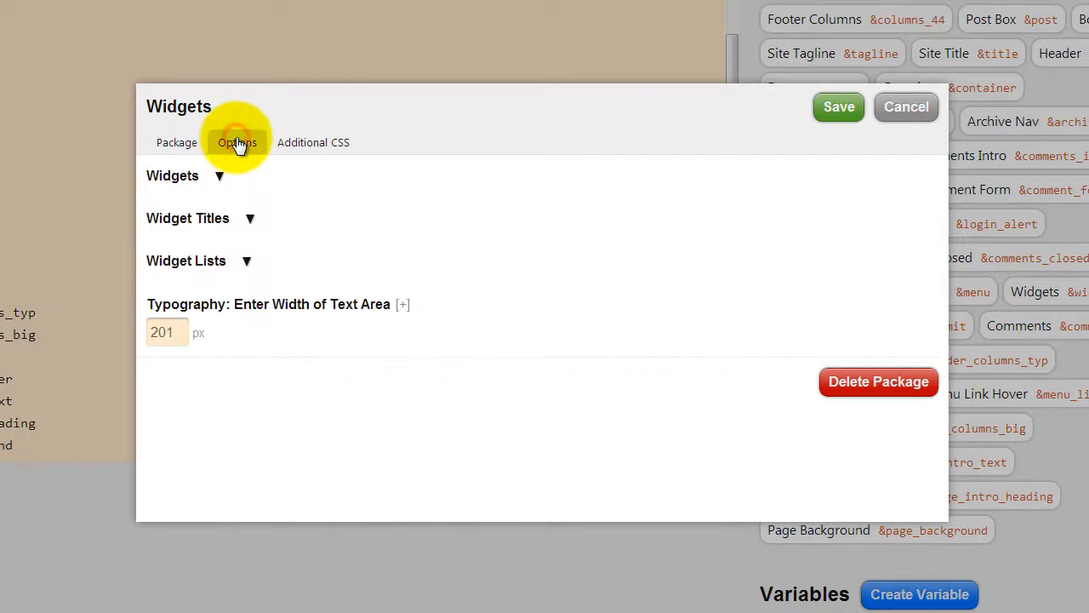
pyautogui.click(218, 176)
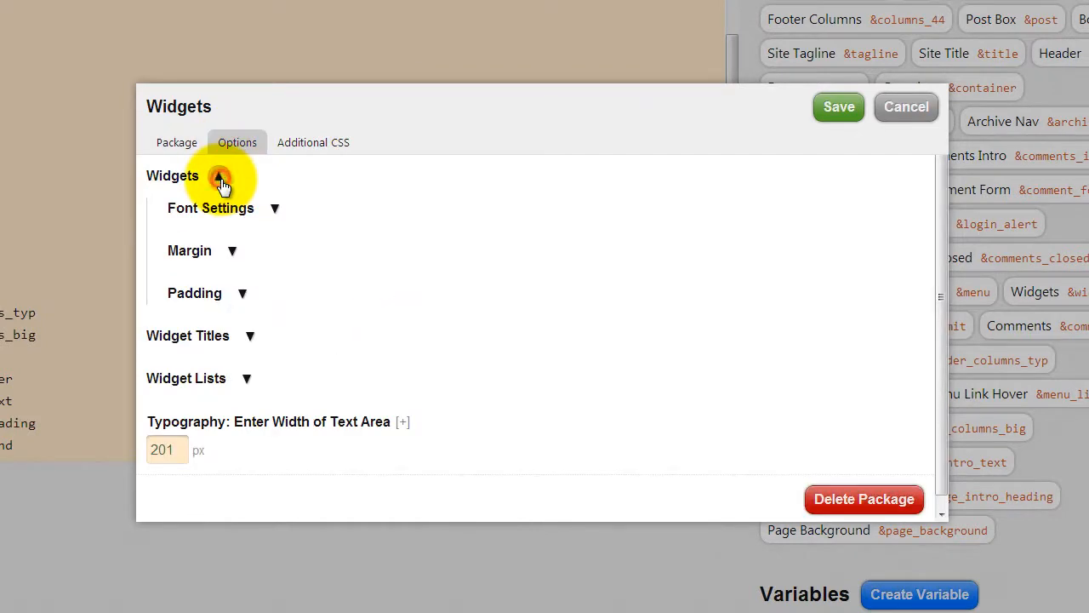
pyautogui.click(274, 207)
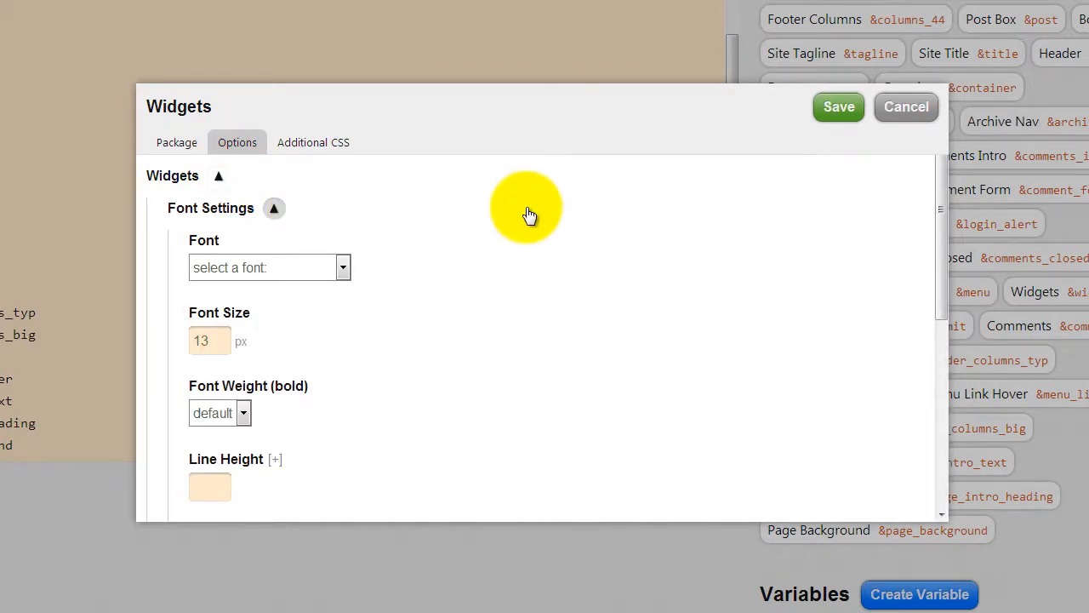
pyautogui.moveTo(228, 340); pyautogui.dragTo(121, 348)
pyautogui.write('15')
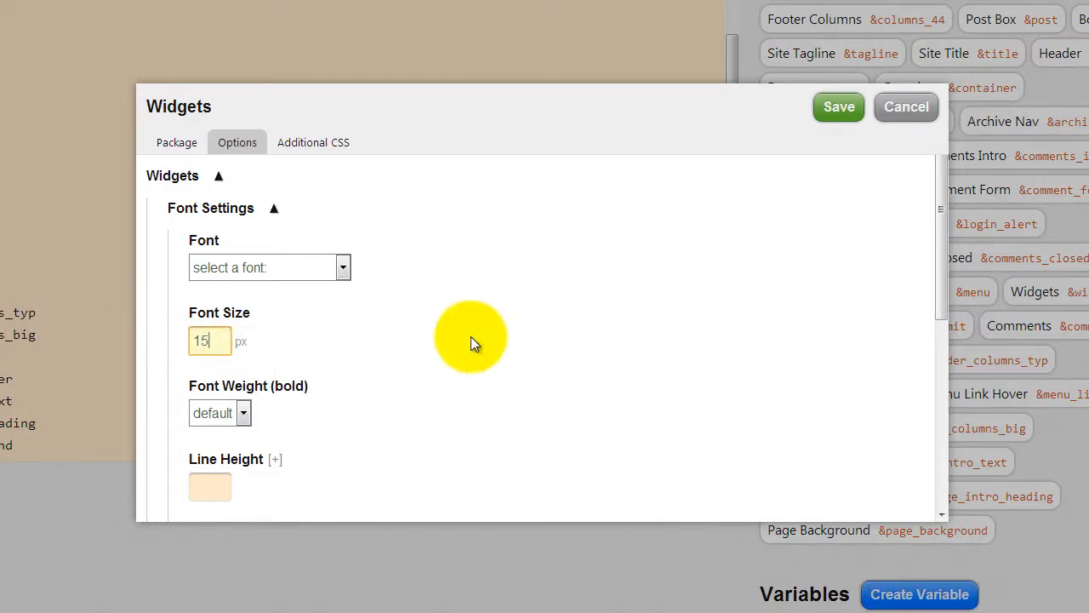
pyautogui.click(466, 333)
# Set the text alignment to left in the Widgets package's general font settings
pyautogui.scroll(-2, 456, 323)
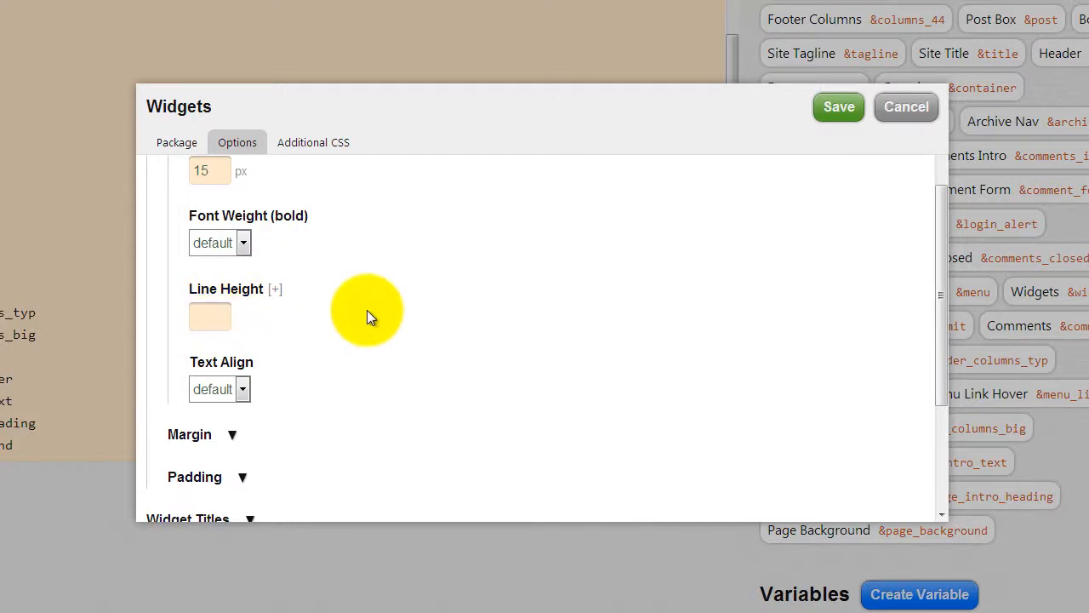
pyautogui.scroll(-1, 367, 310)
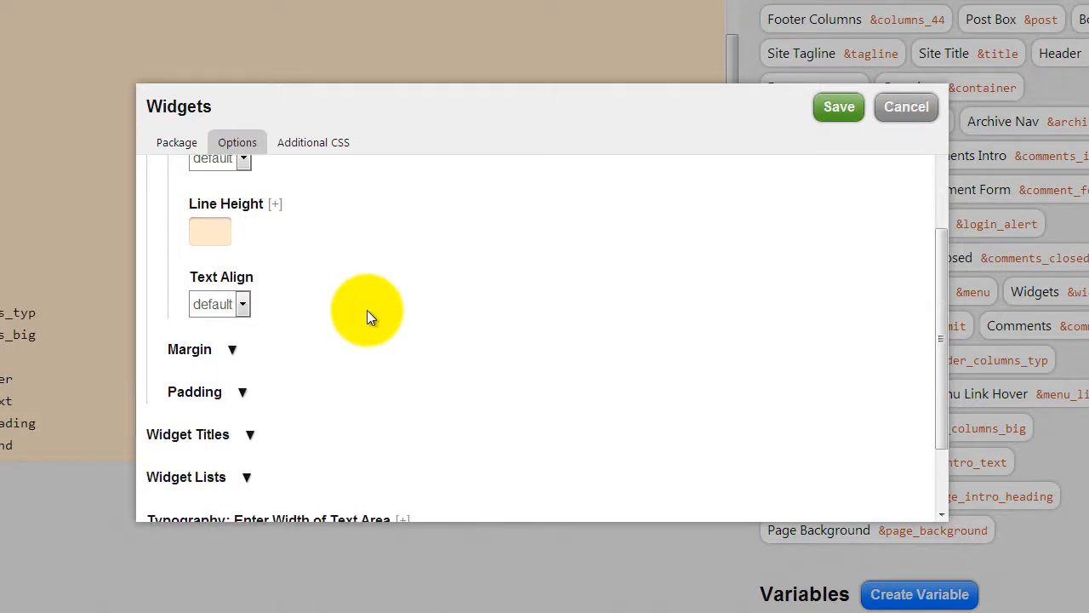
pyautogui.click(244, 302)
pyautogui.click(220, 339)
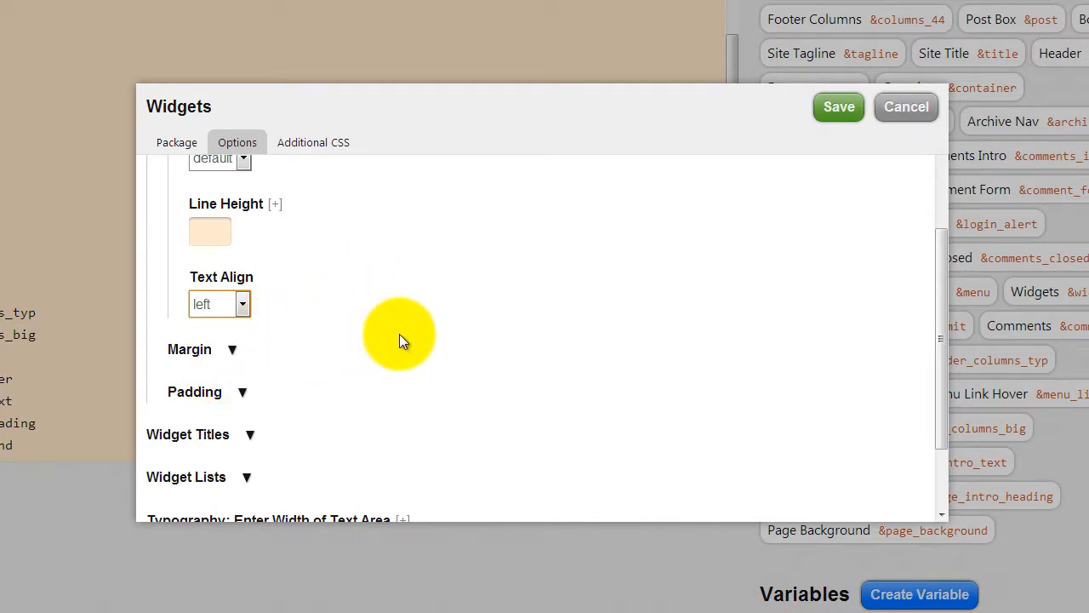
# Set the font size of the widget titles to 28 px in their font settings
pyautogui.scroll(-1, 401, 339)
pyautogui.click(249, 325)
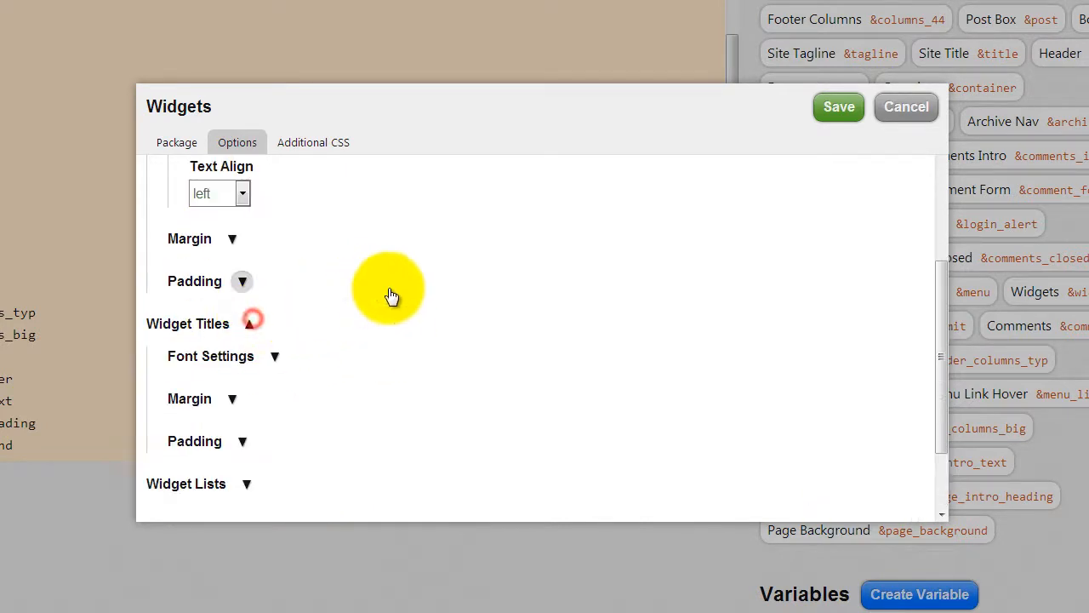
pyautogui.click(274, 356)
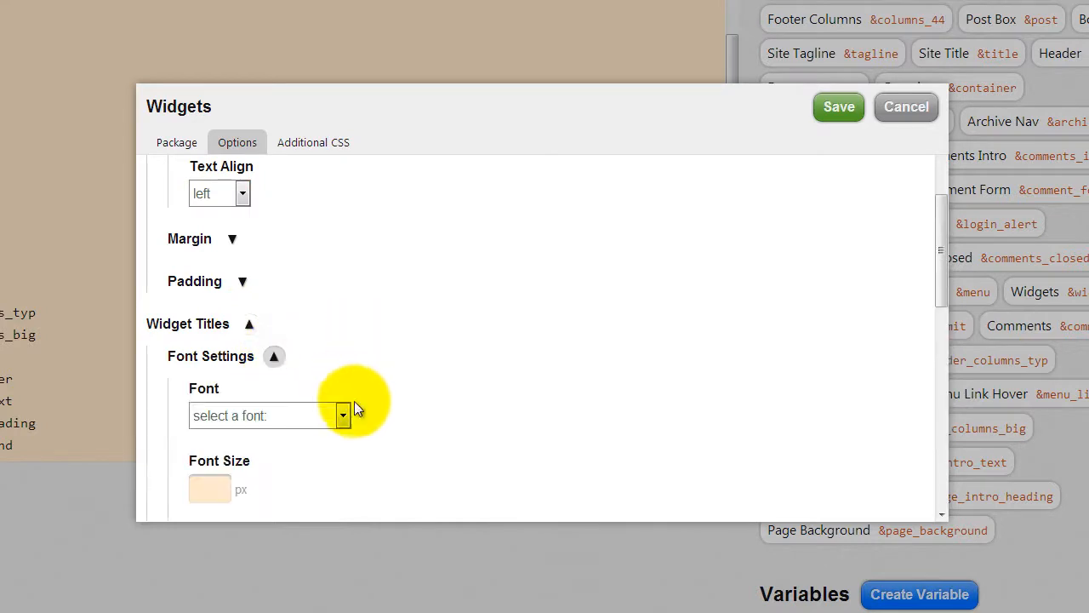
pyautogui.scroll(-1, 411, 343)
pyautogui.scroll(-1, 411, 340)
pyautogui.click(225, 314)
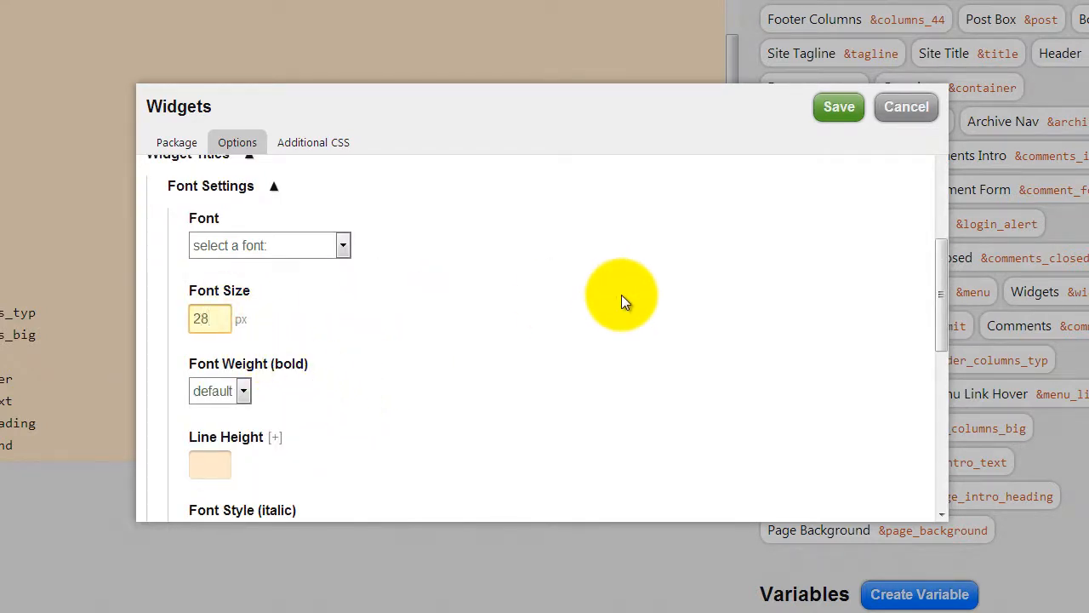
pyautogui.write('28')
pyautogui.click(531, 341)
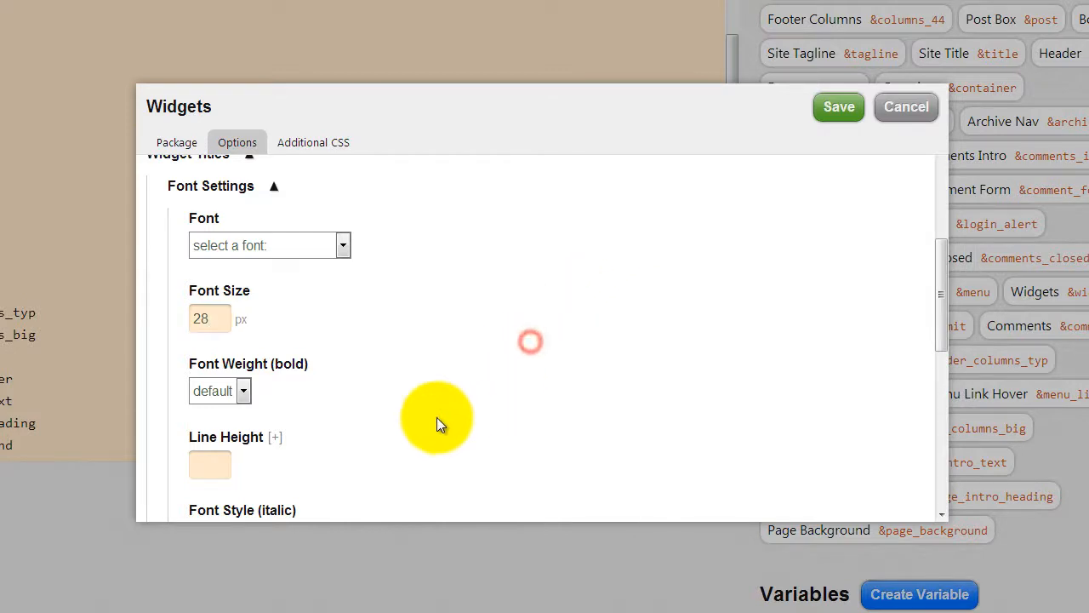
# Set the font weight of the widget titles to bold
pyautogui.click(230, 391)
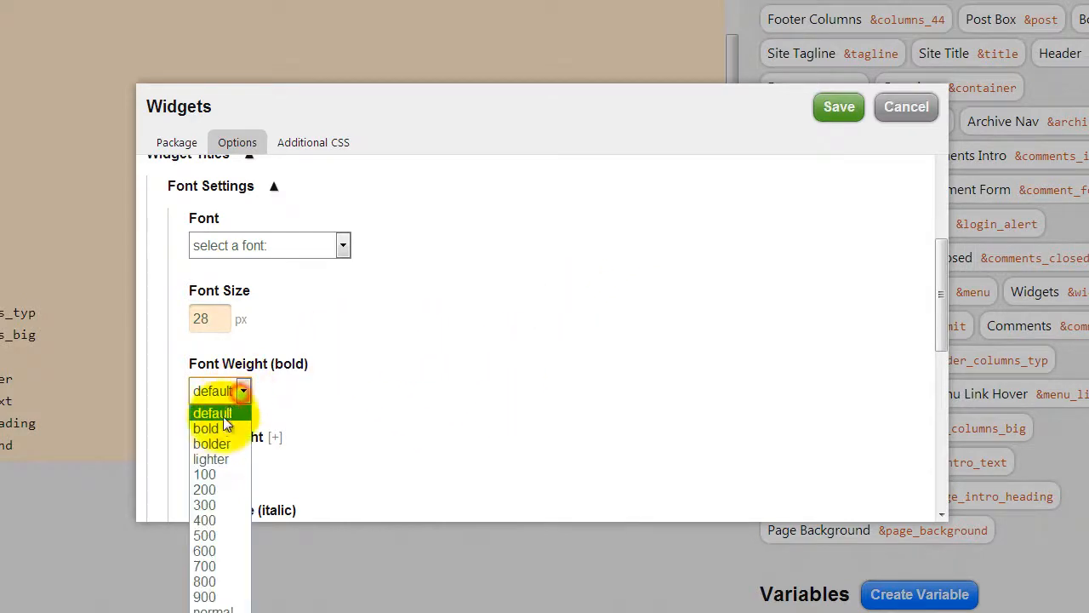
pyautogui.click(213, 428)
pyautogui.click(460, 335)
# Check the remaining widget title options and the typography text area width, and save the Widgets package
pyautogui.scroll(-2, 460, 335)
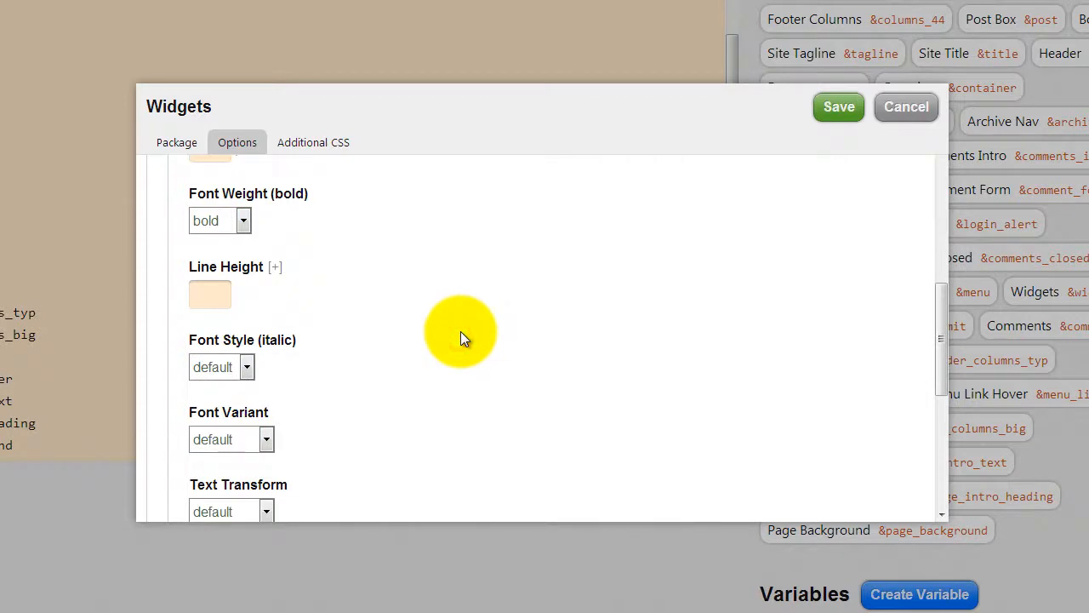
pyautogui.scroll(1, 461, 338)
pyautogui.scroll(-2, 461, 338)
pyautogui.scroll(-1, 461, 337)
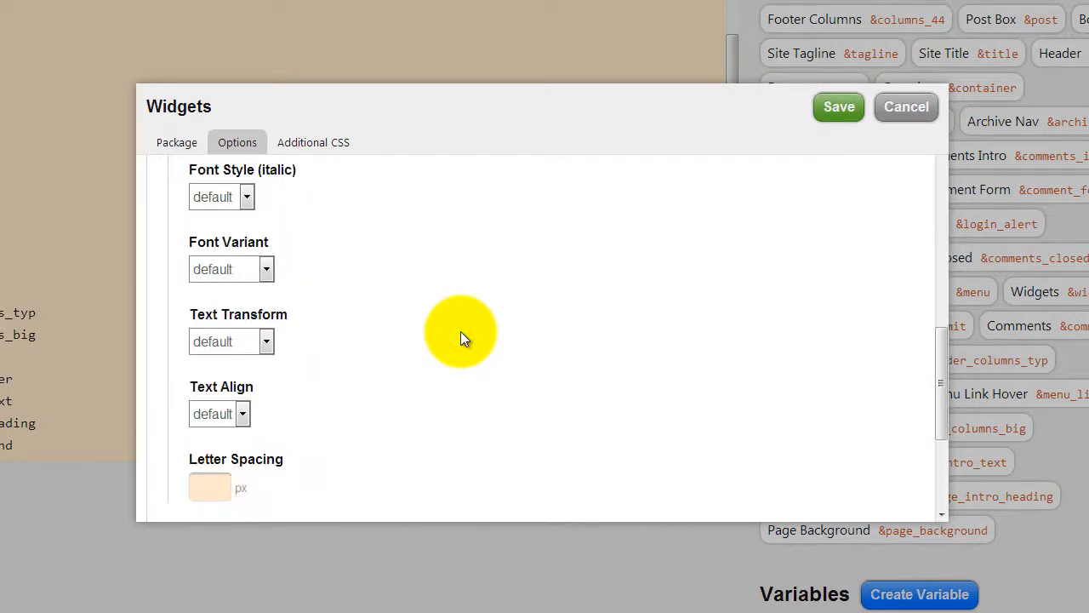
pyautogui.scroll(-1, 460, 338)
pyautogui.scroll(-1, 461, 338)
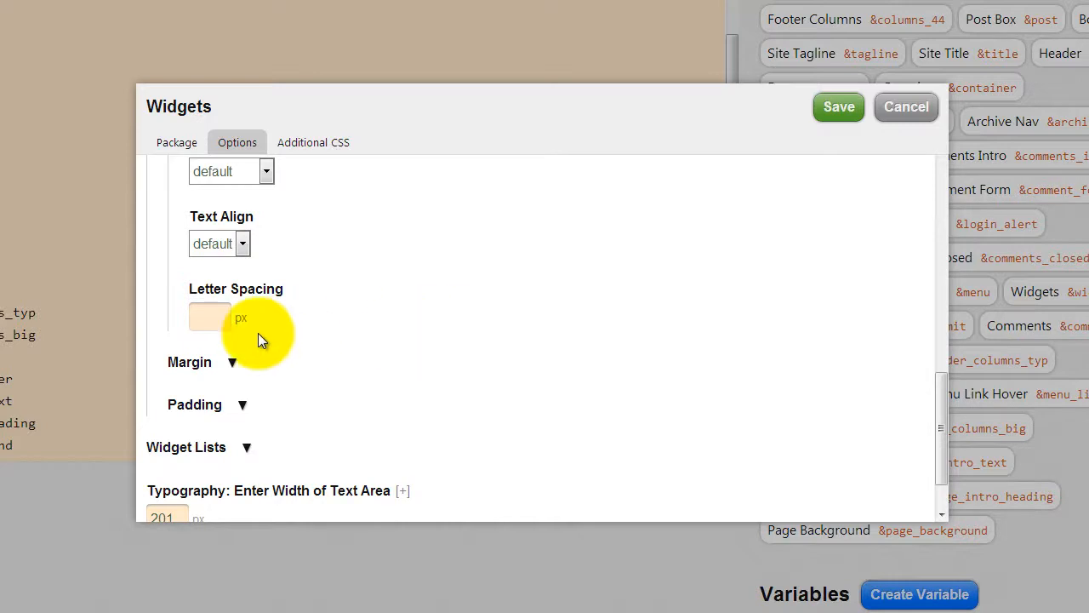
pyautogui.scroll(-1, 394, 374)
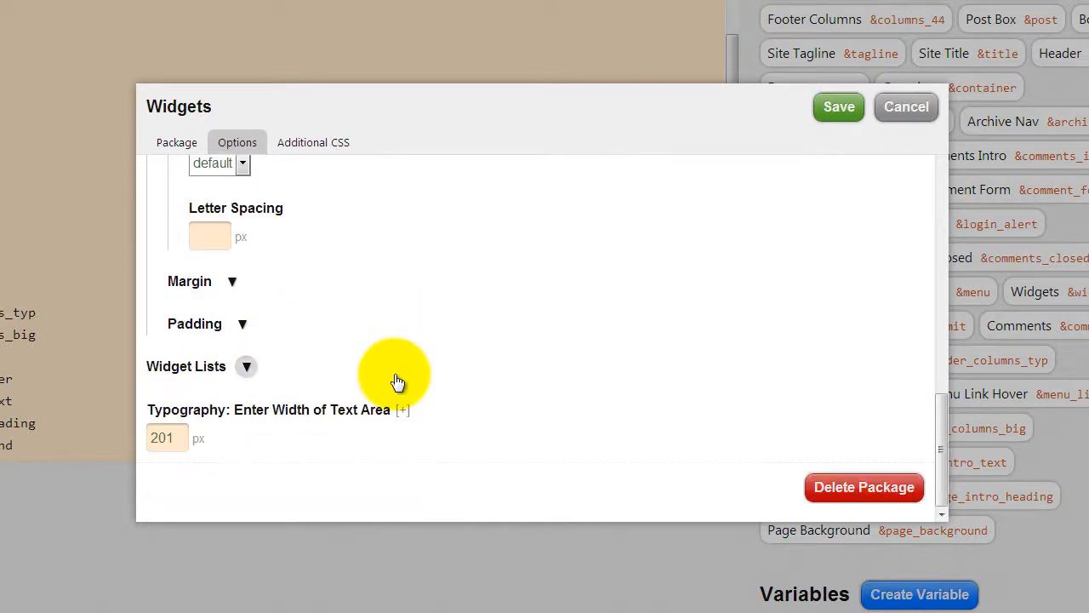
pyautogui.doubleClick(173, 437)
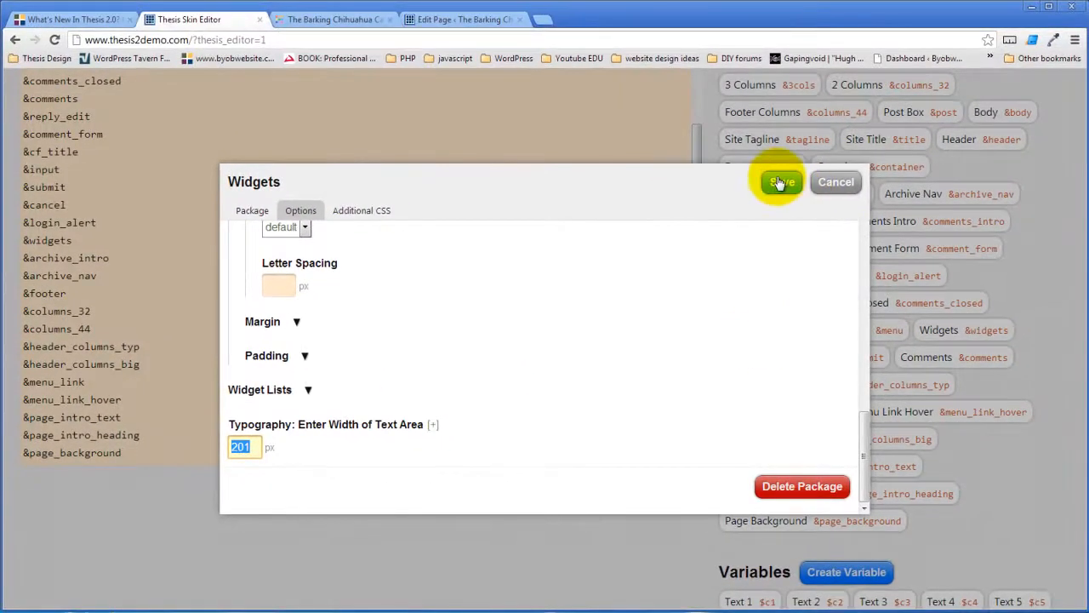
pyautogui.click(779, 182)
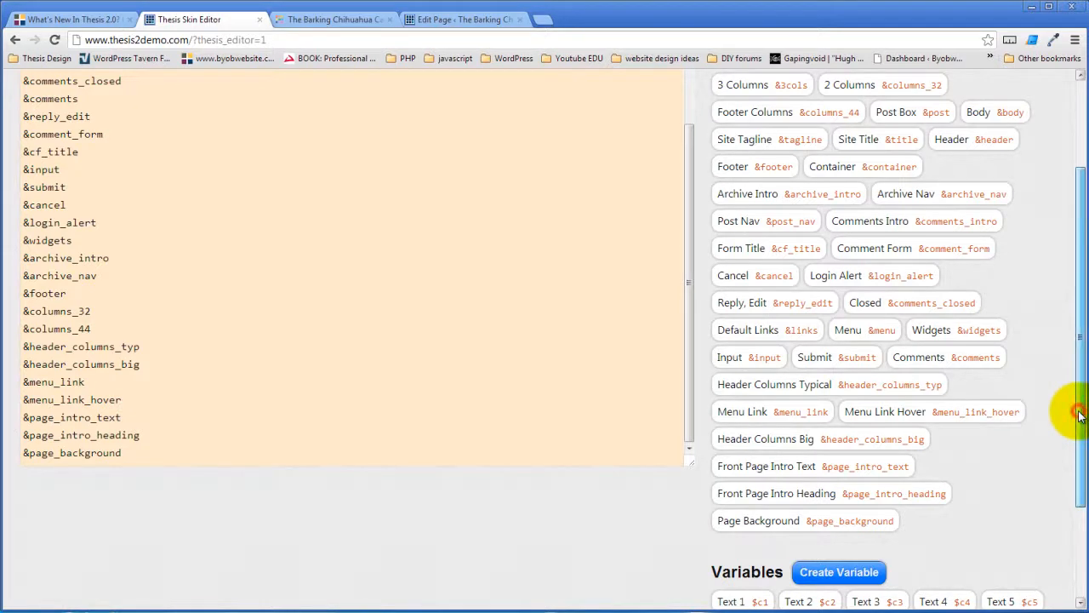
# Add a new Single Element Styles package and name it Widget Heading
pyautogui.moveTo(1072, 408); pyautogui.dragTo(1073, 340)
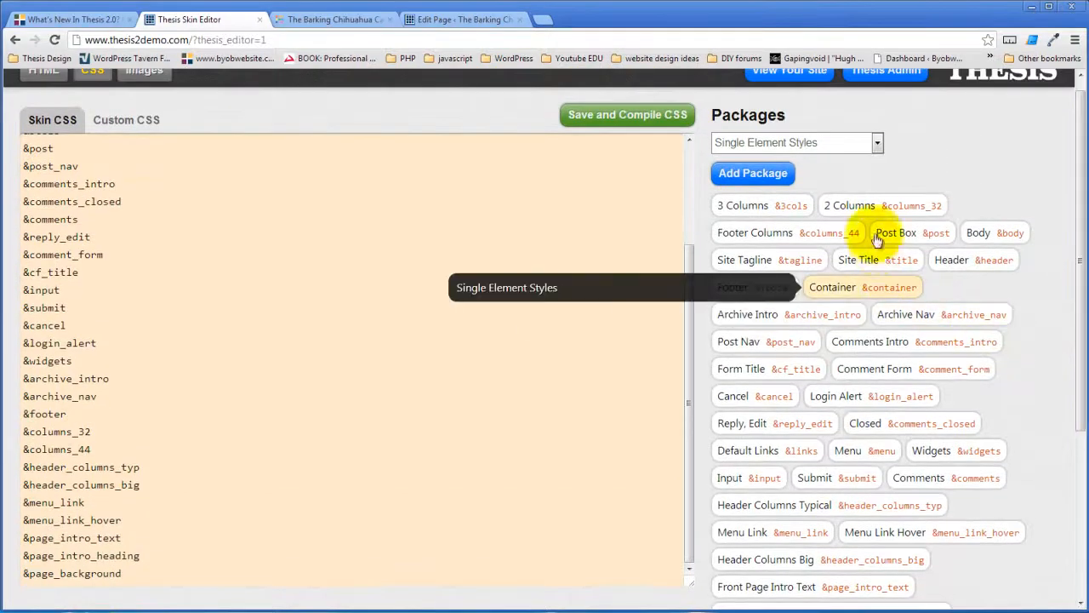
pyautogui.click(766, 172)
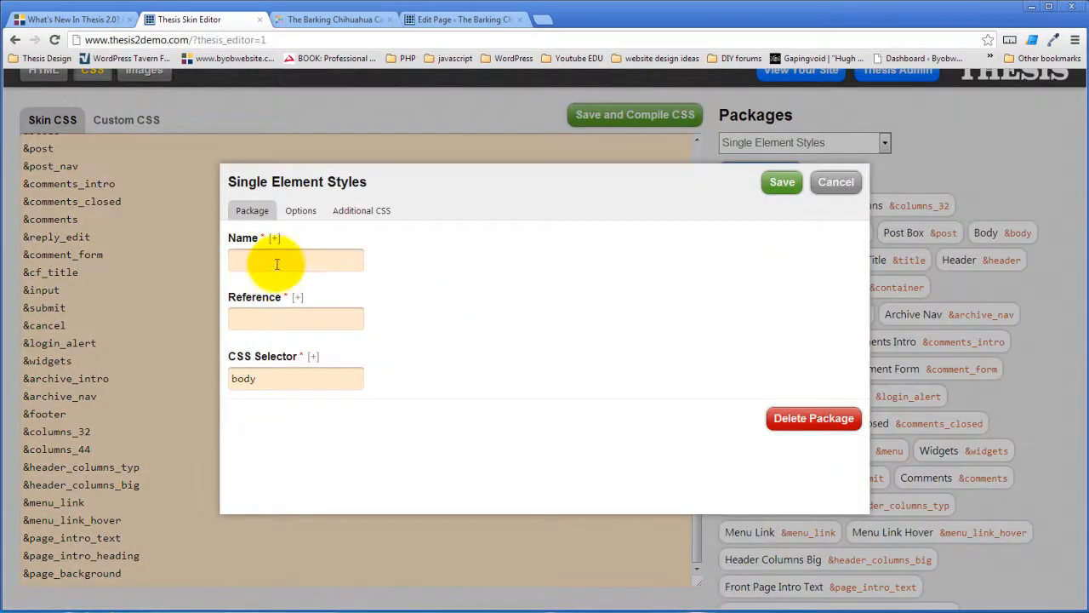
pyautogui.click(276, 261)
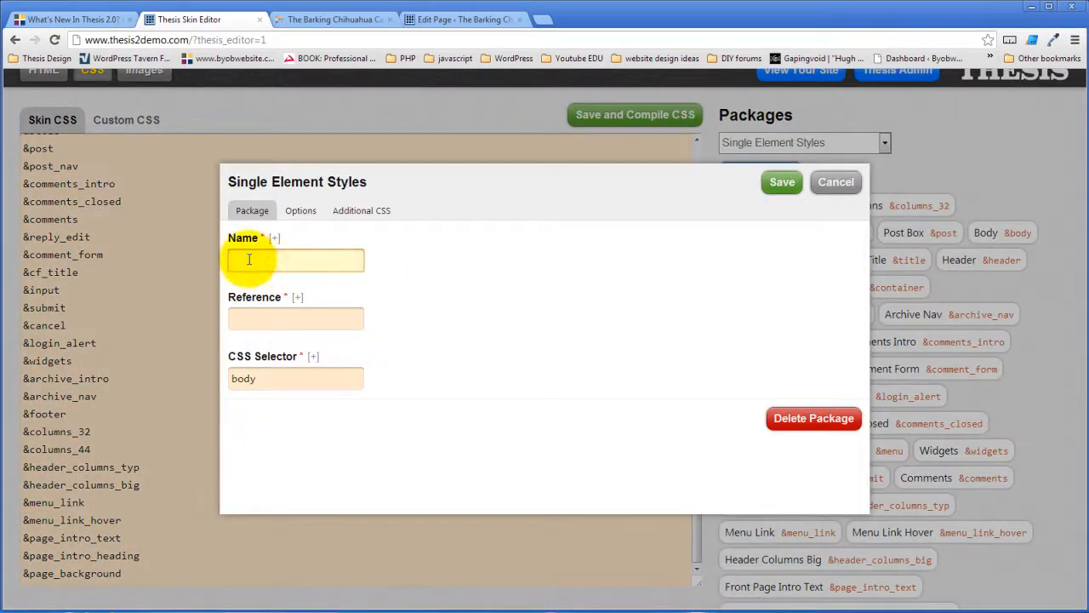
pyautogui.rightClick(249, 259)
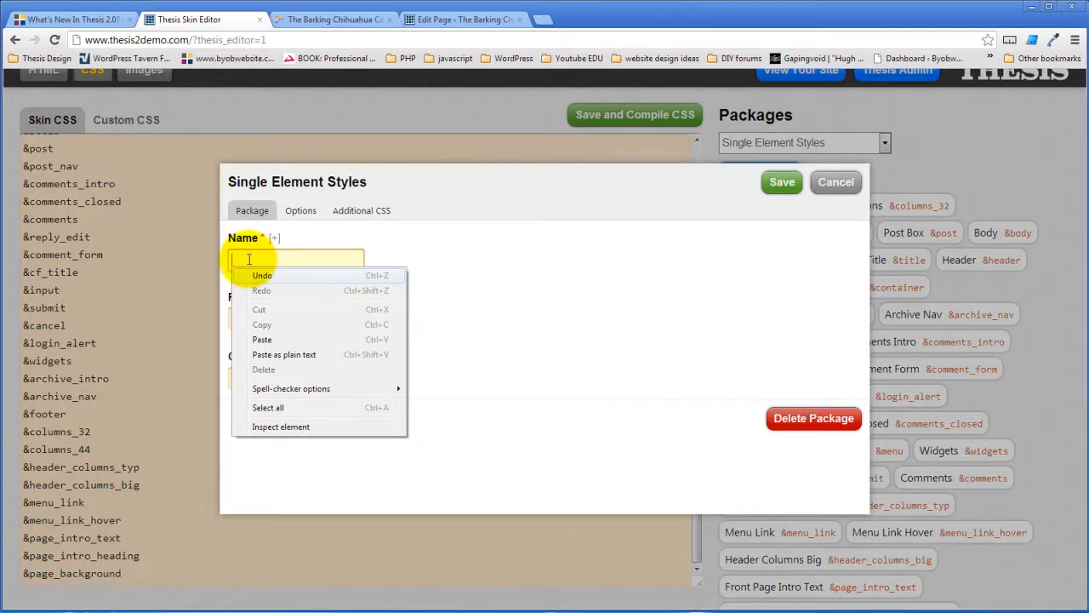
pyautogui.click(248, 260)
pyautogui.write('w')
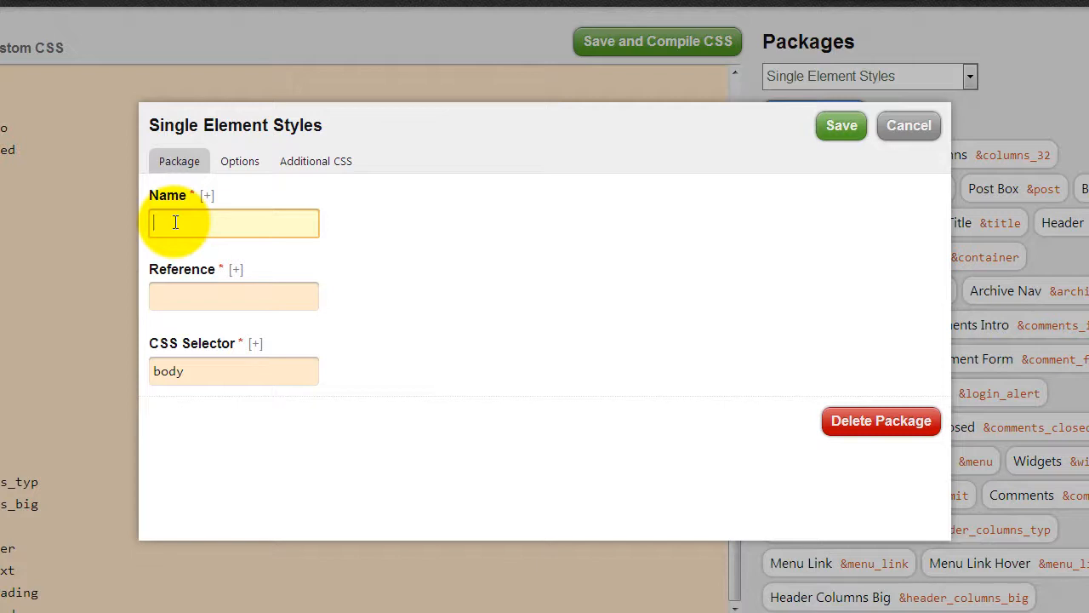
pyautogui.write('Widget Heading')
# Set the new package's reference to widget_heading and its CSS selector to .widget h4
pyautogui.click(184, 307)
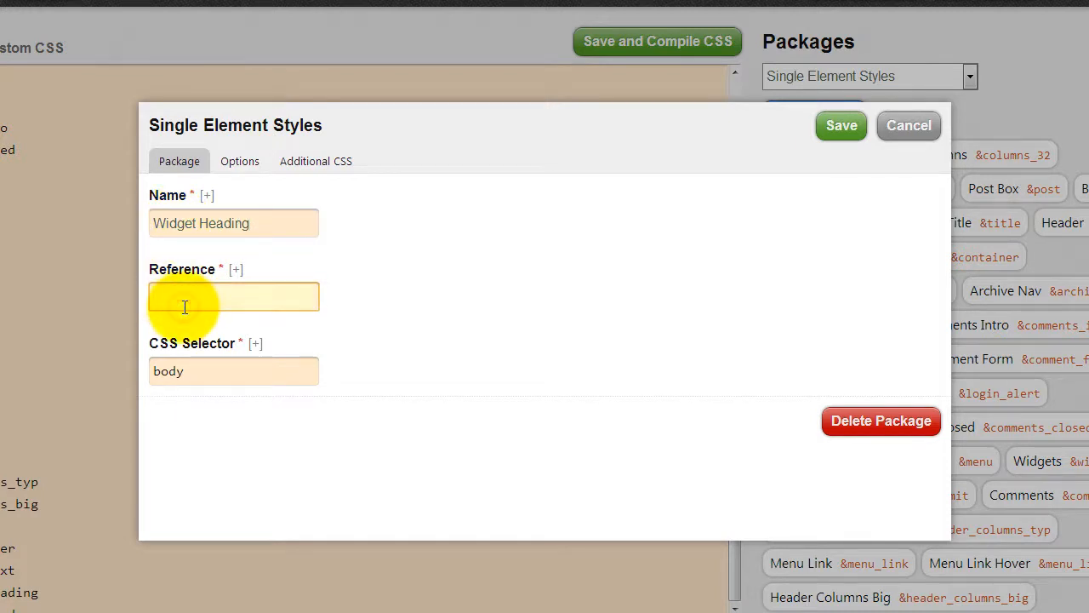
pyautogui.write('width')
pyautogui.write('_heading')
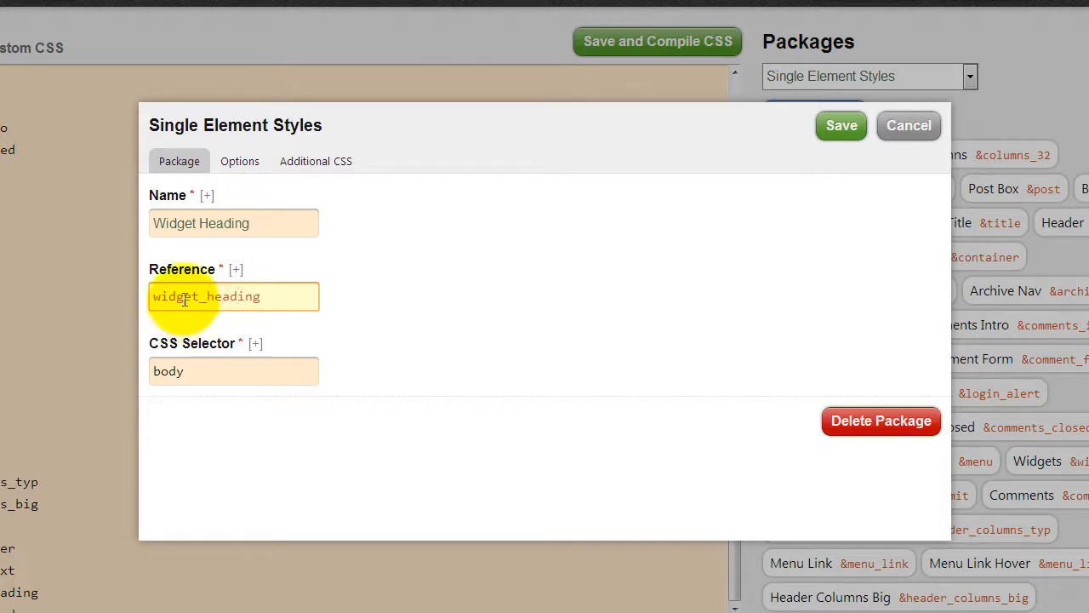
pyautogui.moveTo(216, 371); pyautogui.dragTo(78, 361)
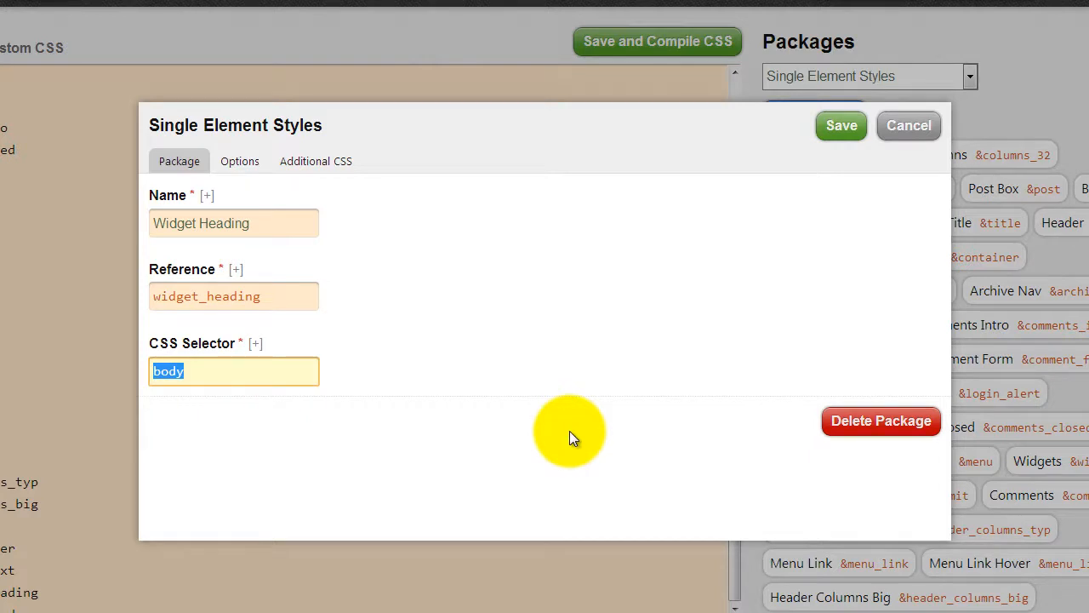
pyautogui.write('.widget h4')
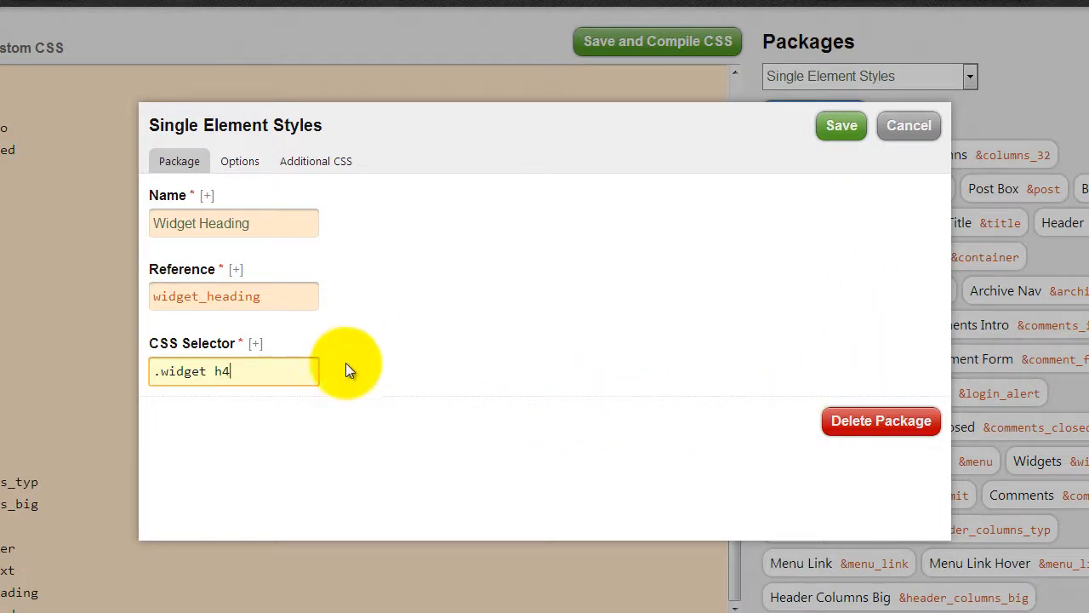
# Set the Widget Heading package's text color to 87a813
pyautogui.click(246, 161)
pyautogui.click(255, 194)
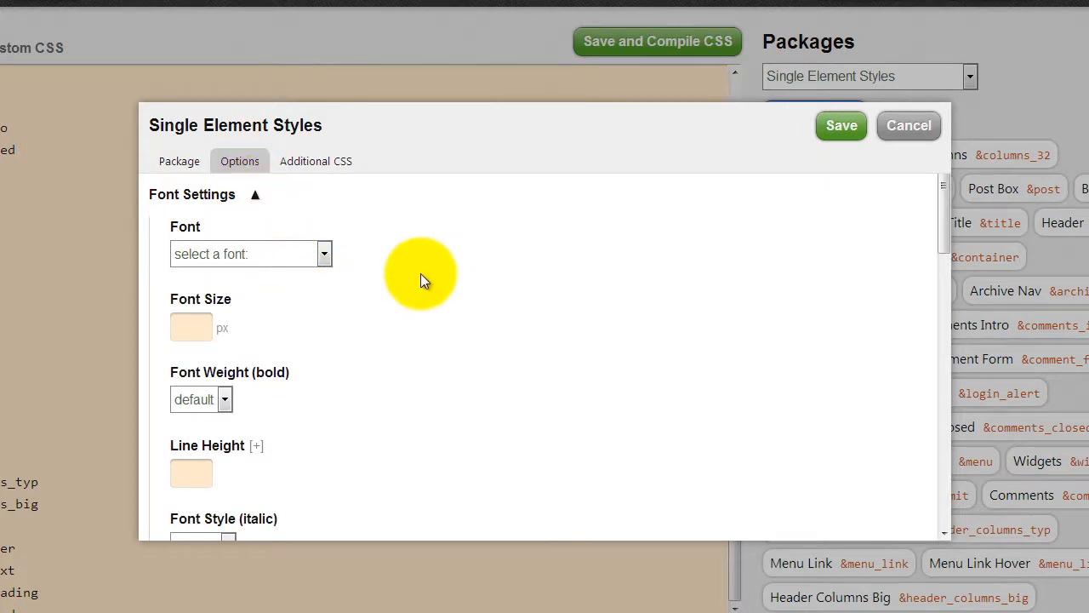
pyautogui.scroll(-2, 421, 273)
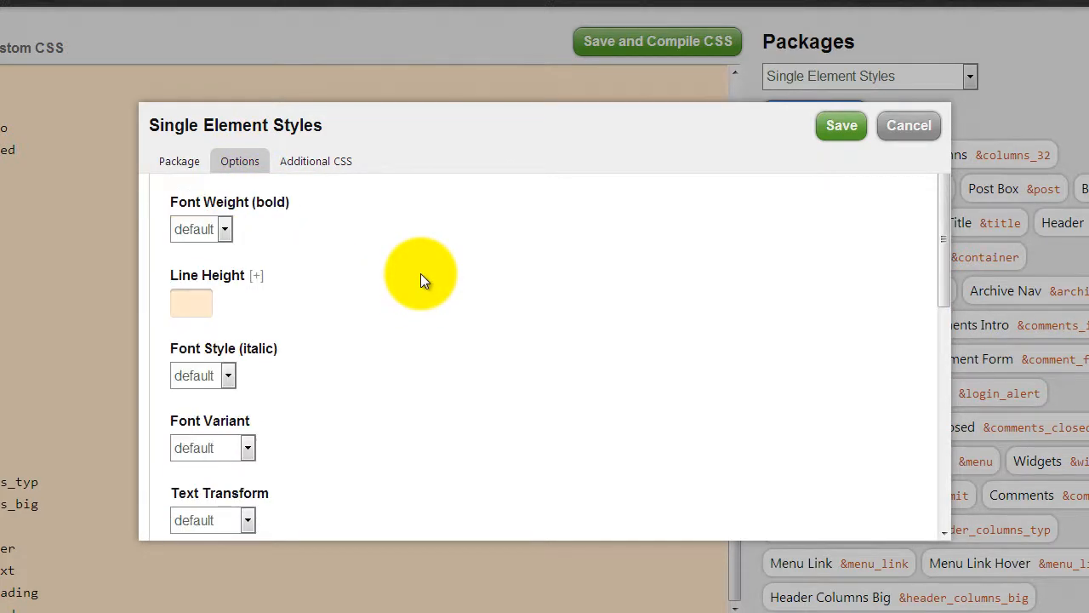
pyautogui.scroll(-1, 421, 274)
pyautogui.scroll(-1, 421, 274)
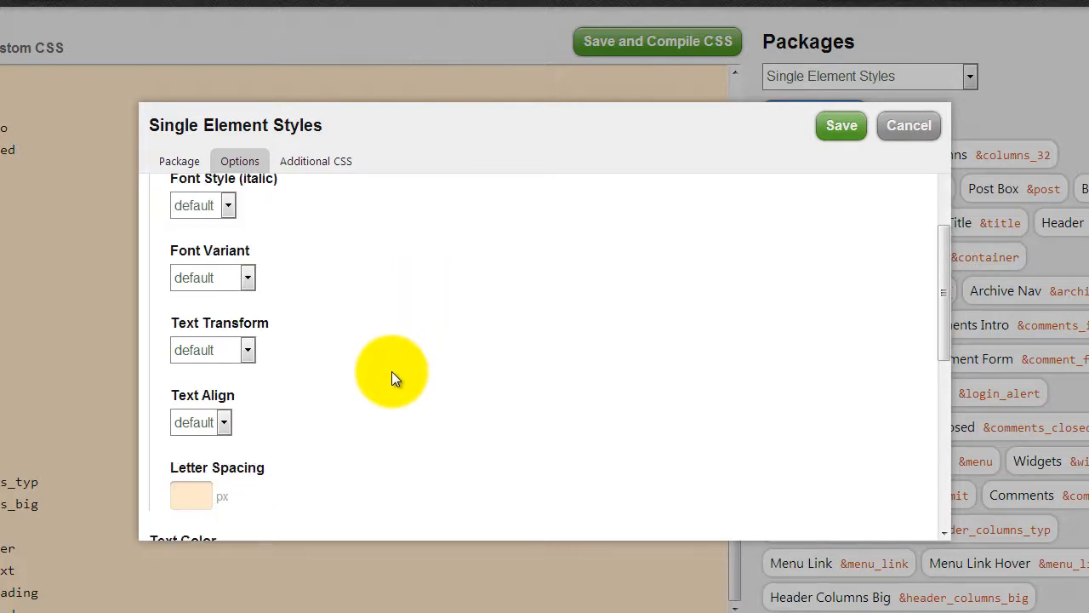
pyautogui.scroll(-1, 394, 368)
pyautogui.scroll(-1, 394, 368)
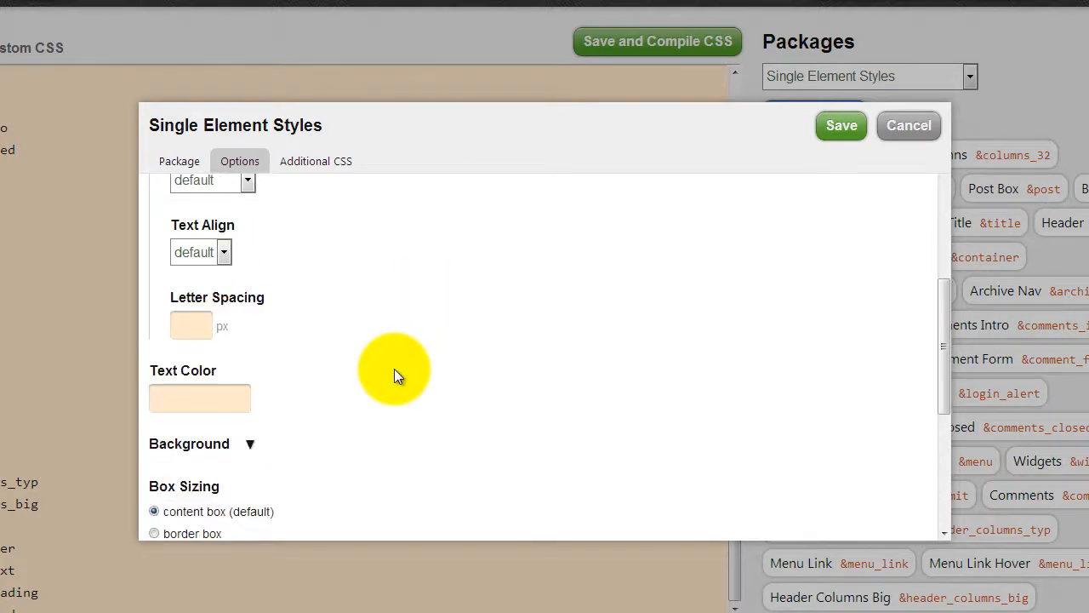
pyautogui.click(184, 401)
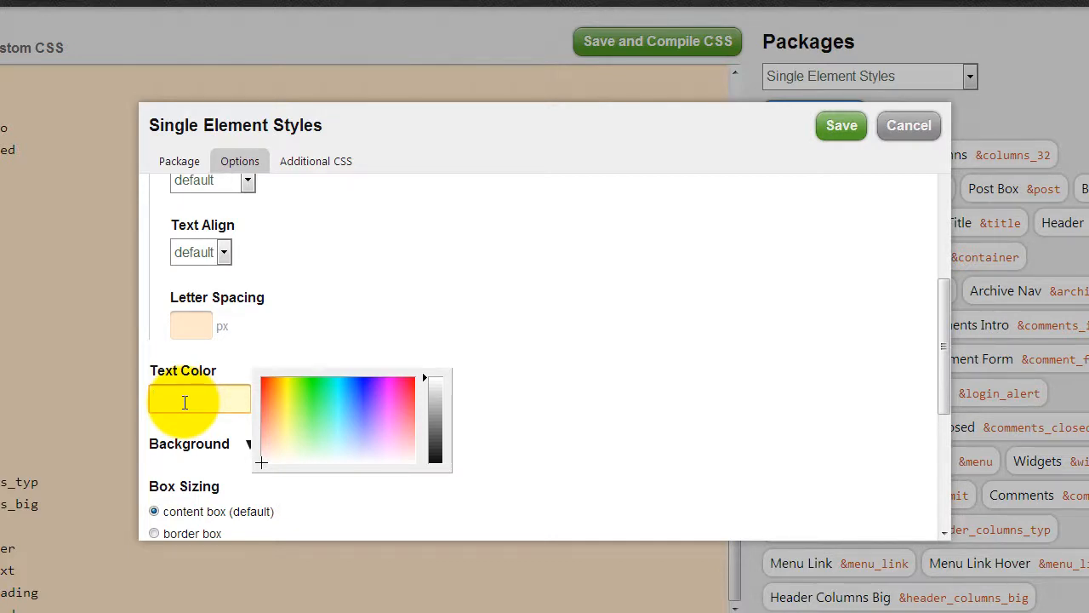
pyautogui.write('87a813')
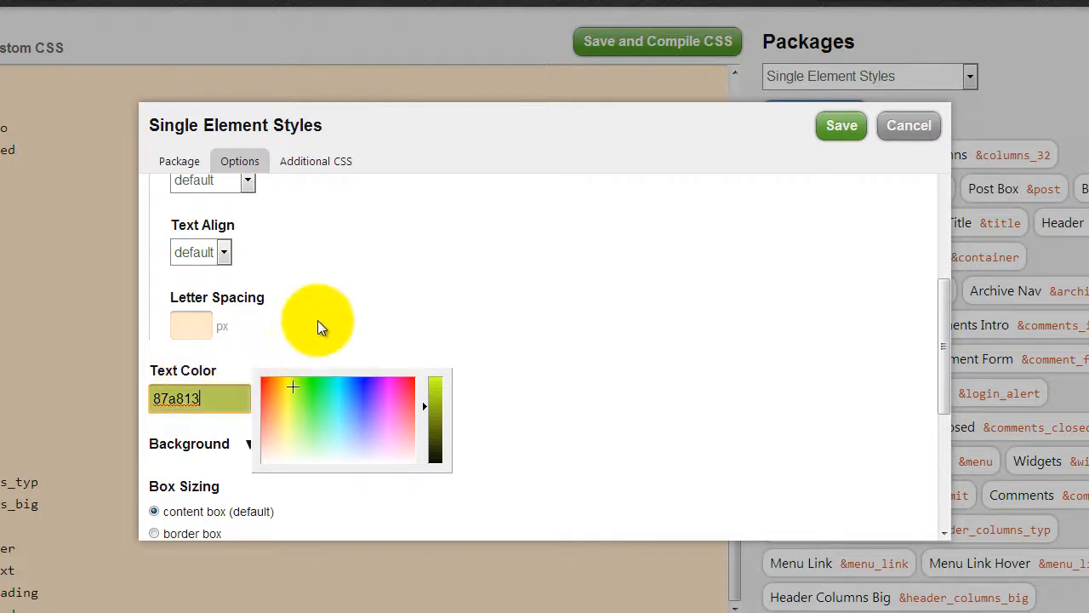
pyautogui.click(328, 313)
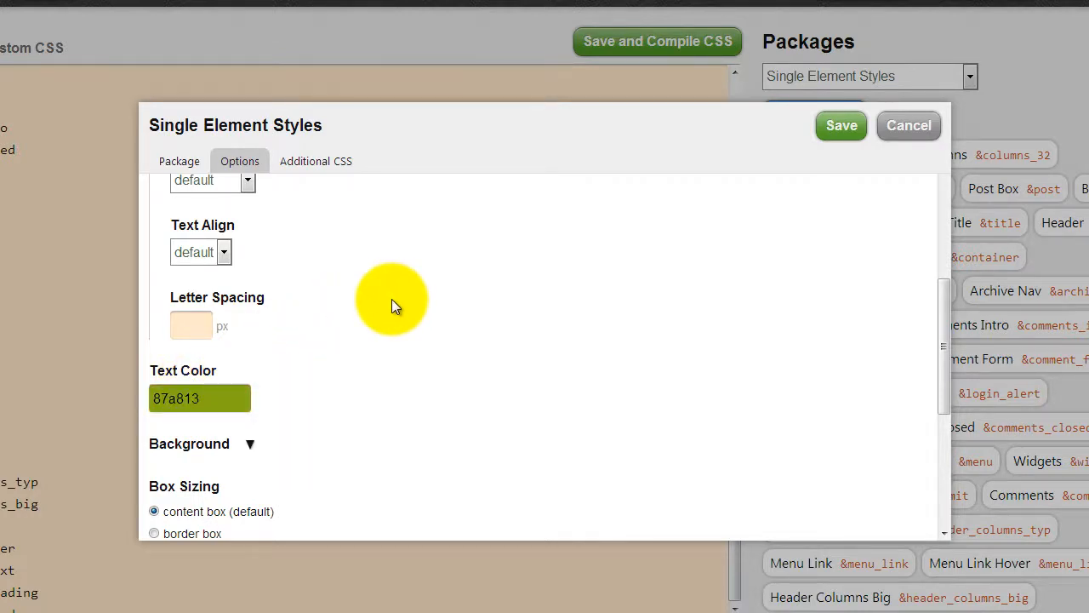
# Check the remaining box, spacing and typography options of the Widget Heading package, and save it
pyautogui.scroll(-1, 393, 302)
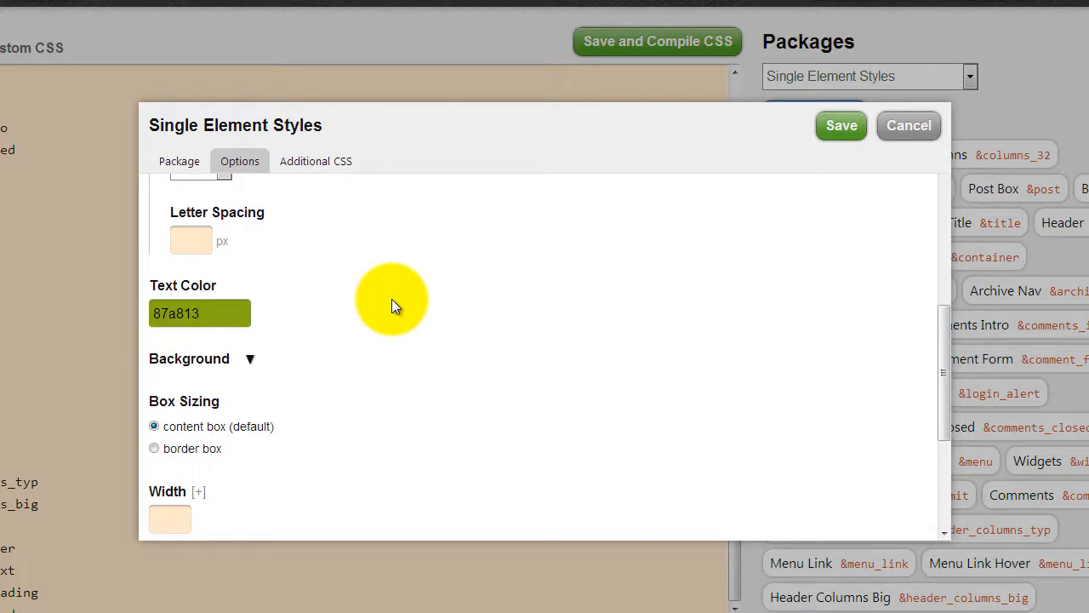
pyautogui.scroll(-1, 391, 307)
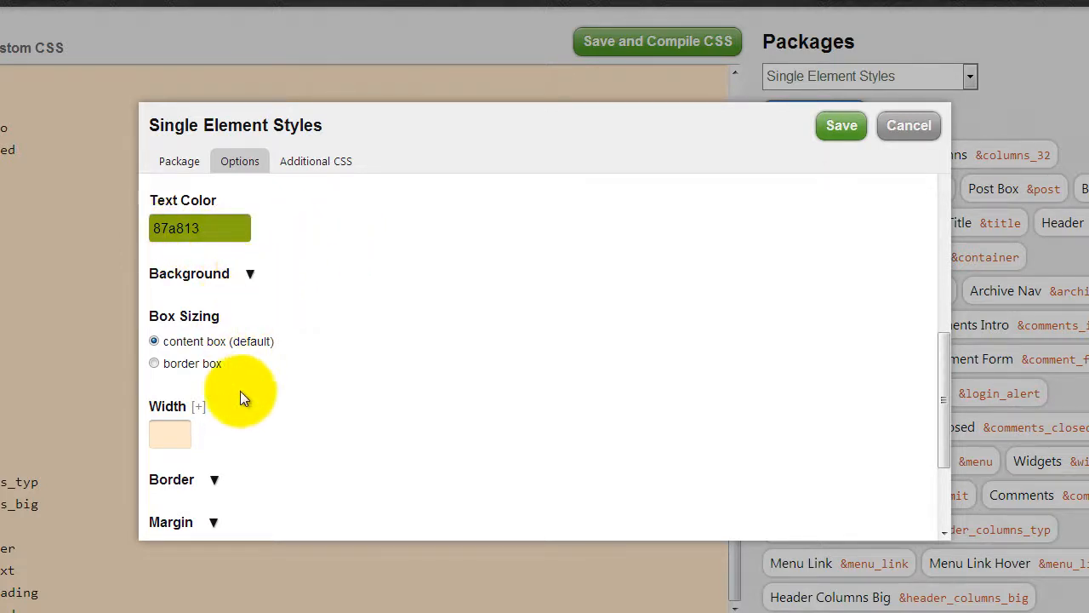
pyautogui.scroll(-3, 294, 446)
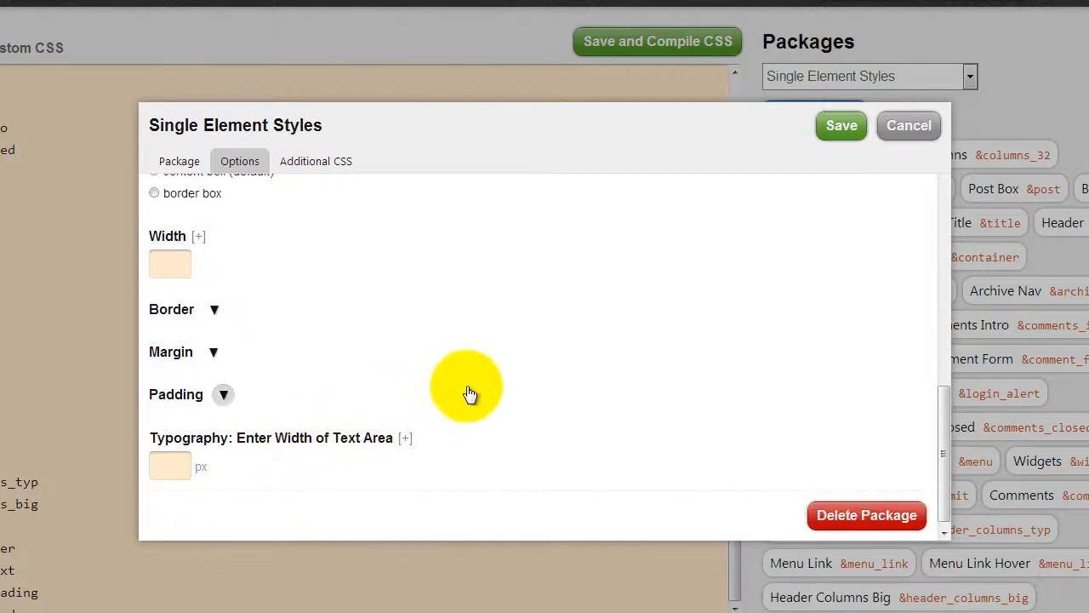
pyautogui.scroll(5, 470, 394)
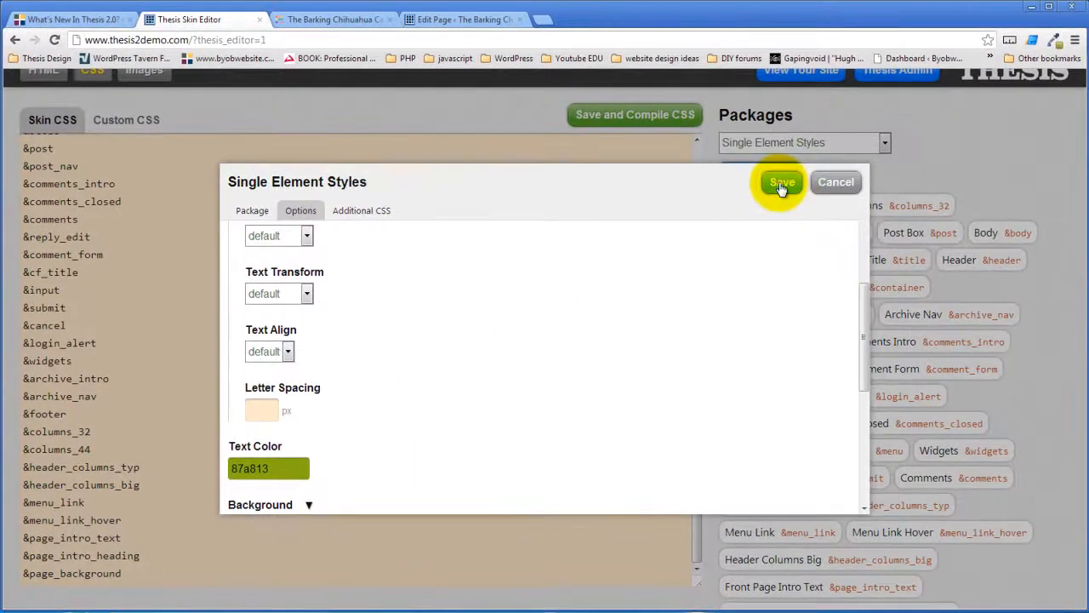
pyautogui.click(781, 183)
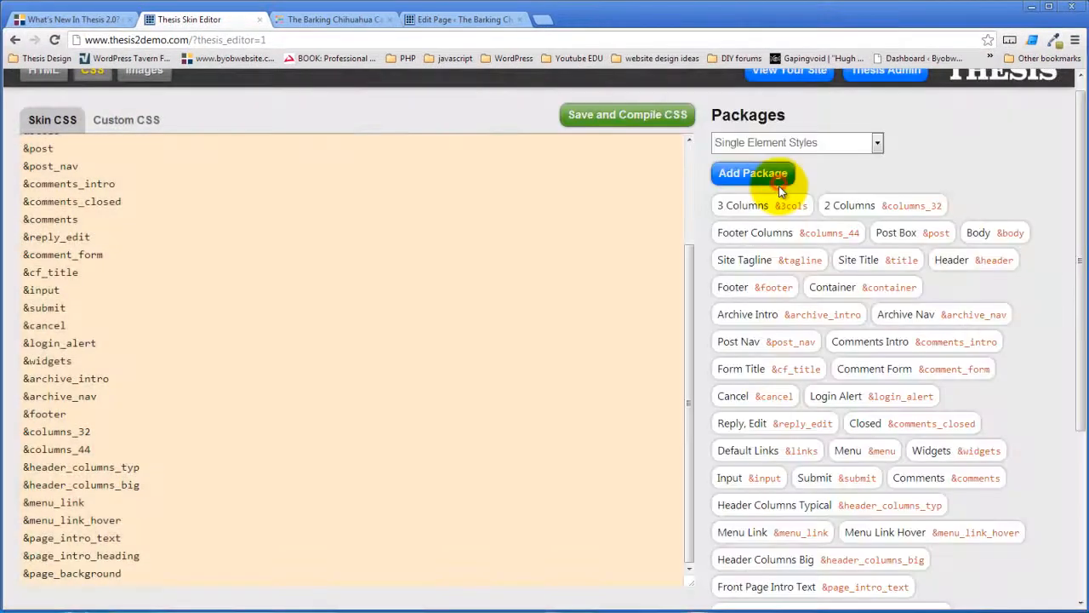
# Add the reference &widget_heading on a new line at the end of the Skin CSS, after &page_background
pyautogui.scroll(-2, 598, 486)
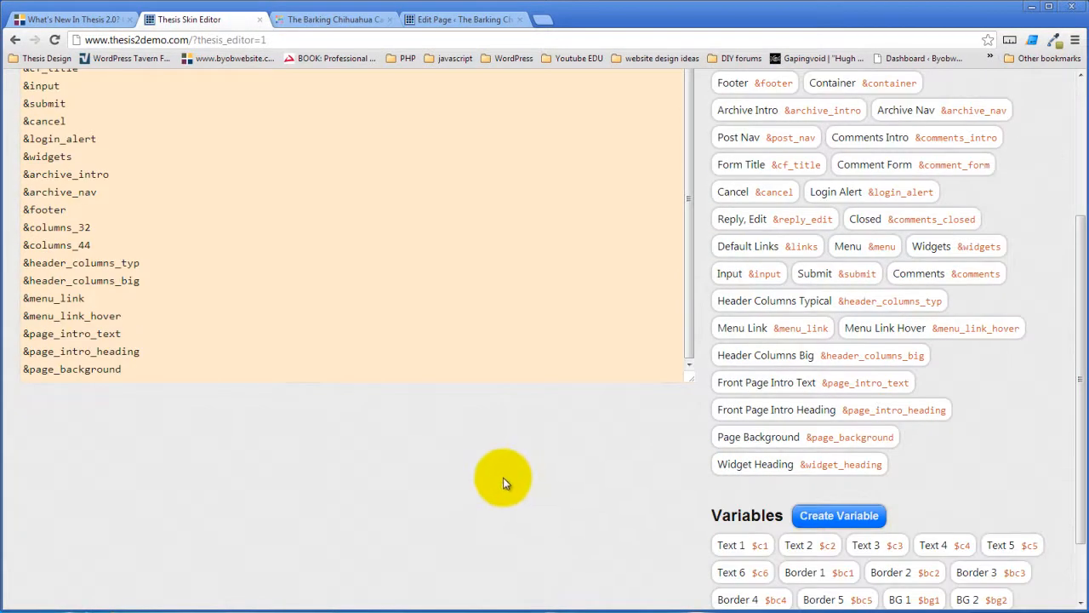
pyautogui.click(143, 367)
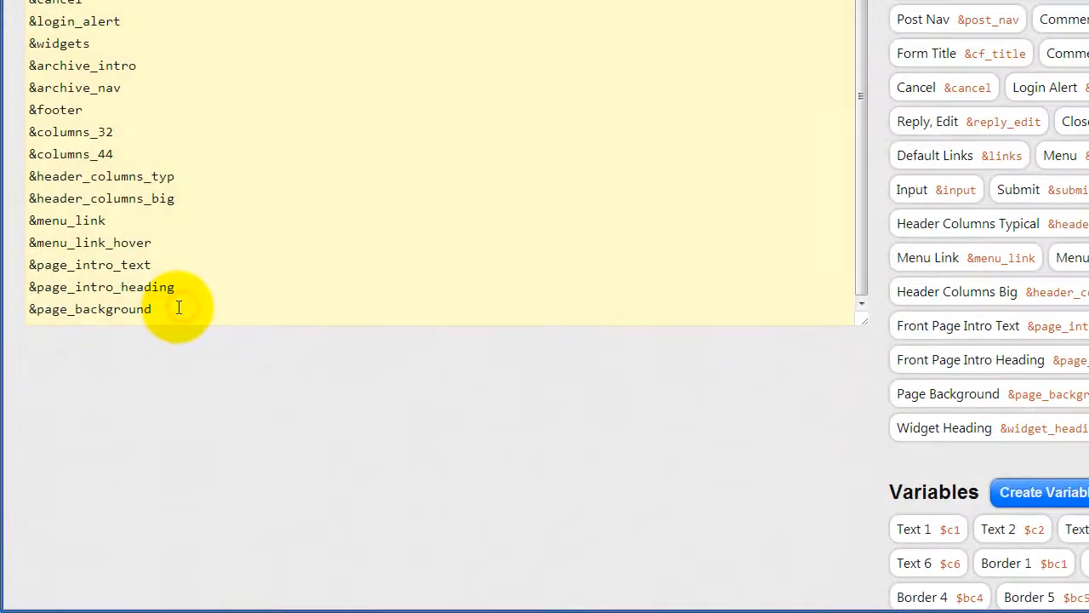
pyautogui.press('Return')
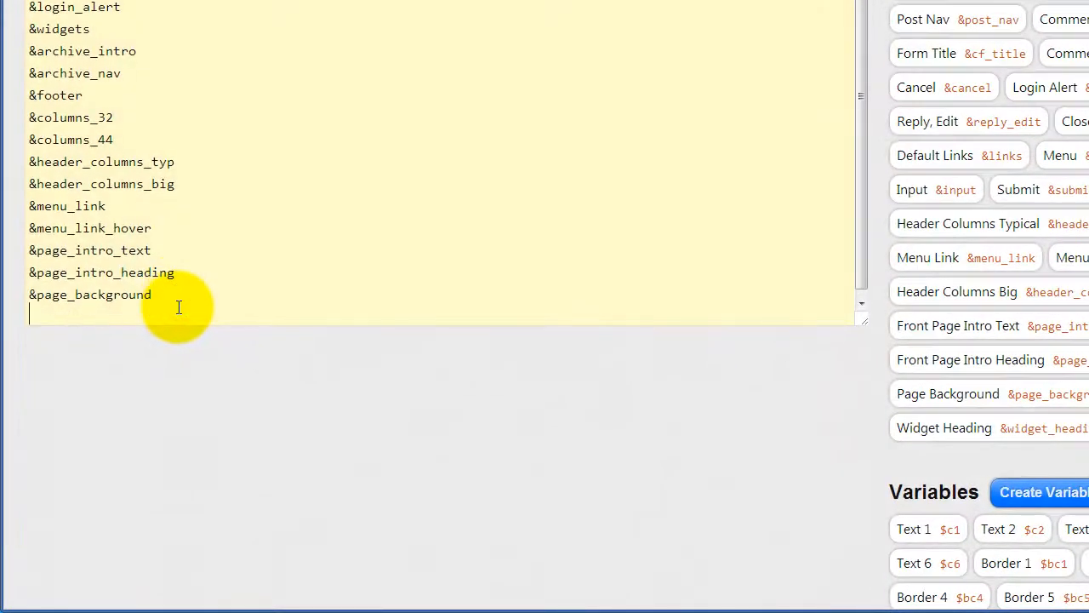
pyautogui.write('87a813')
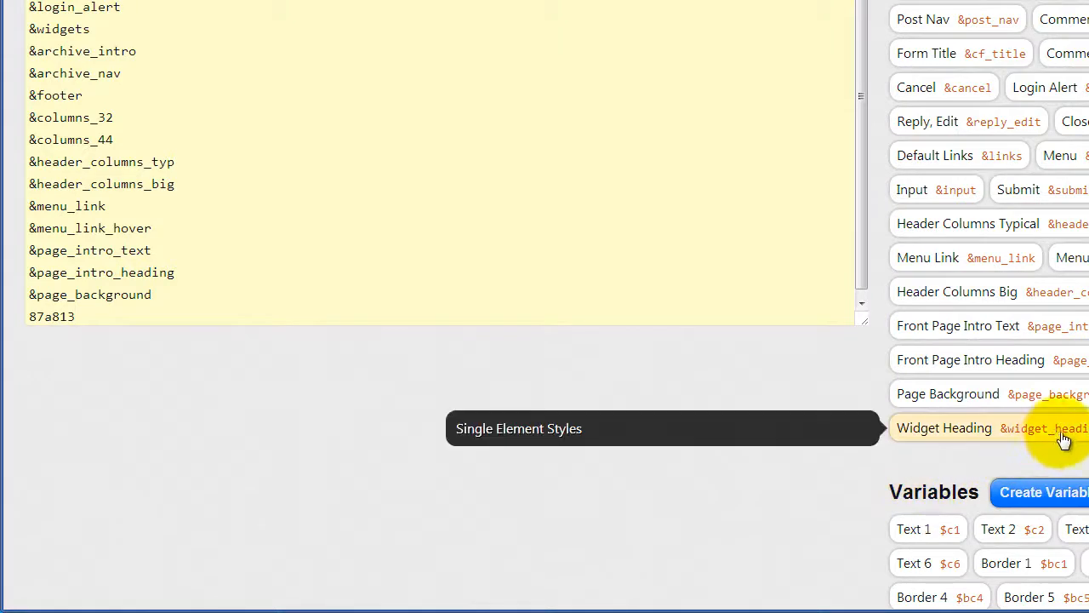
pyautogui.doubleClick(105, 312)
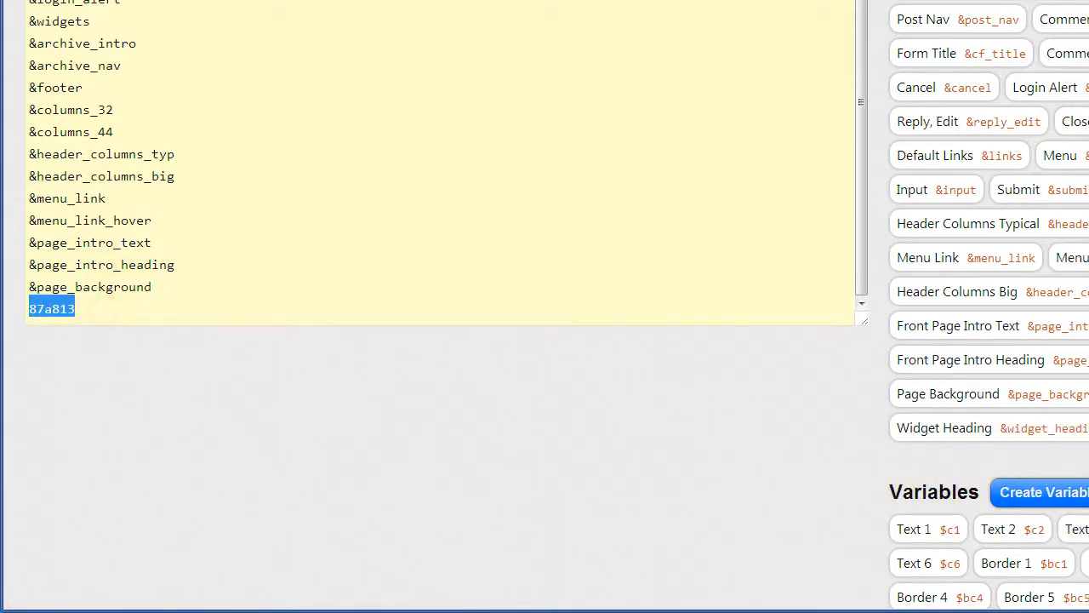
pyautogui.write('&')
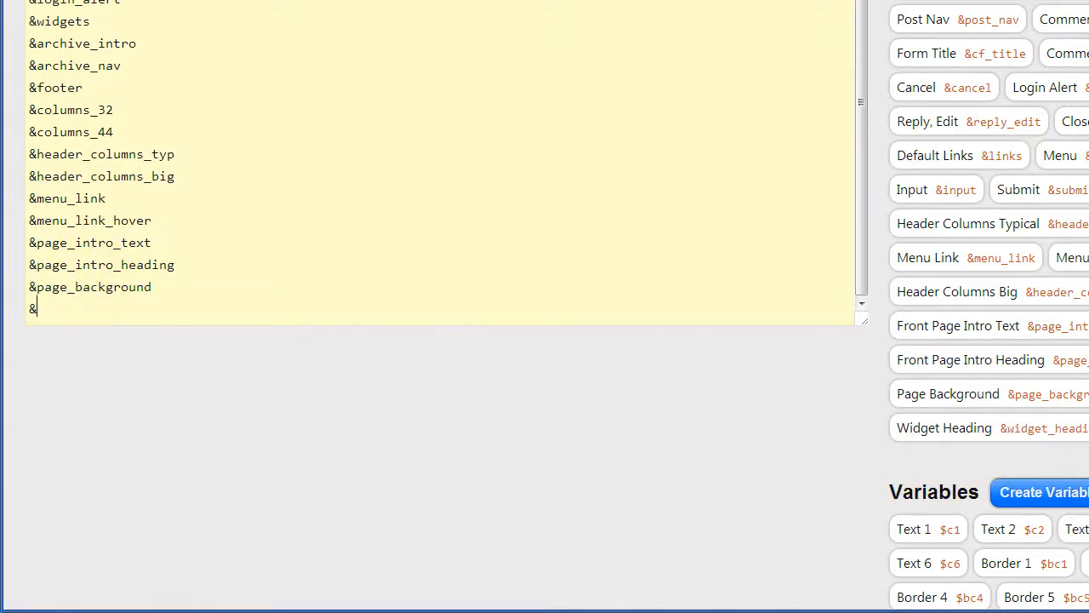
pyautogui.write('widget_heading')
# Duplicate the &widget_heading line at the end of the Skin CSS and change the copy to &widget_font
pyautogui.moveTo(147, 309); pyautogui.dragTo(29, 309)
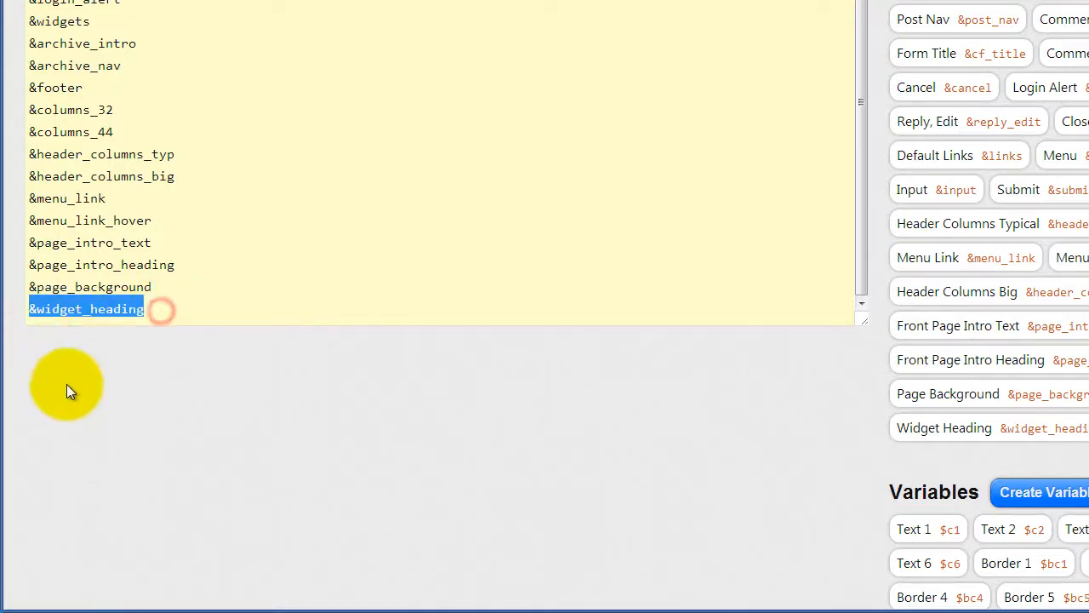
pyautogui.hotkey('ctrl', 'c')
pyautogui.click(165, 308)
pyautogui.press('Return')
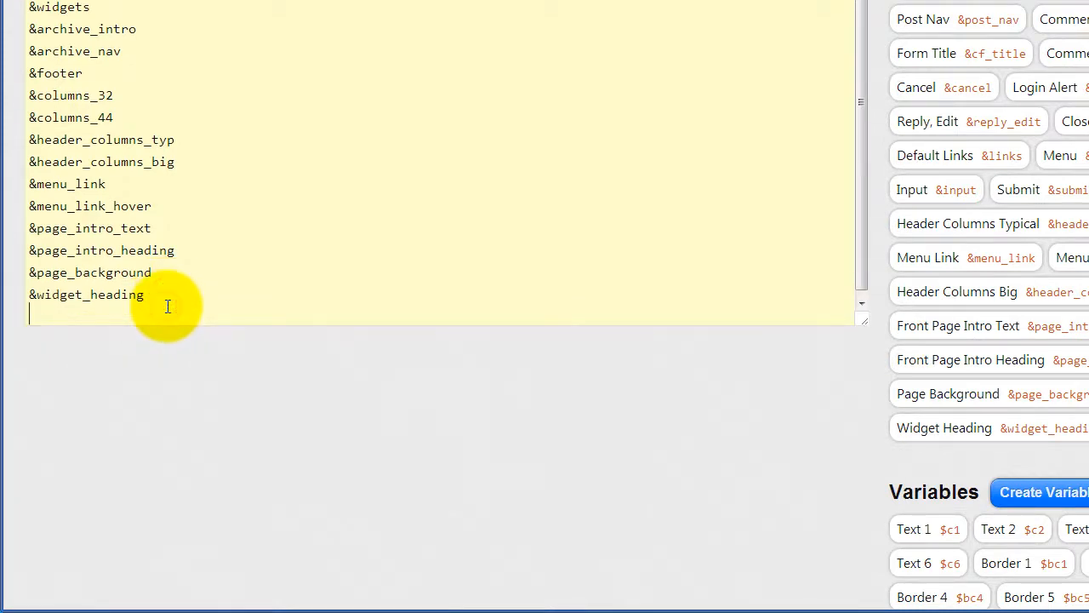
pyautogui.hotkey('ctrl', 'v')
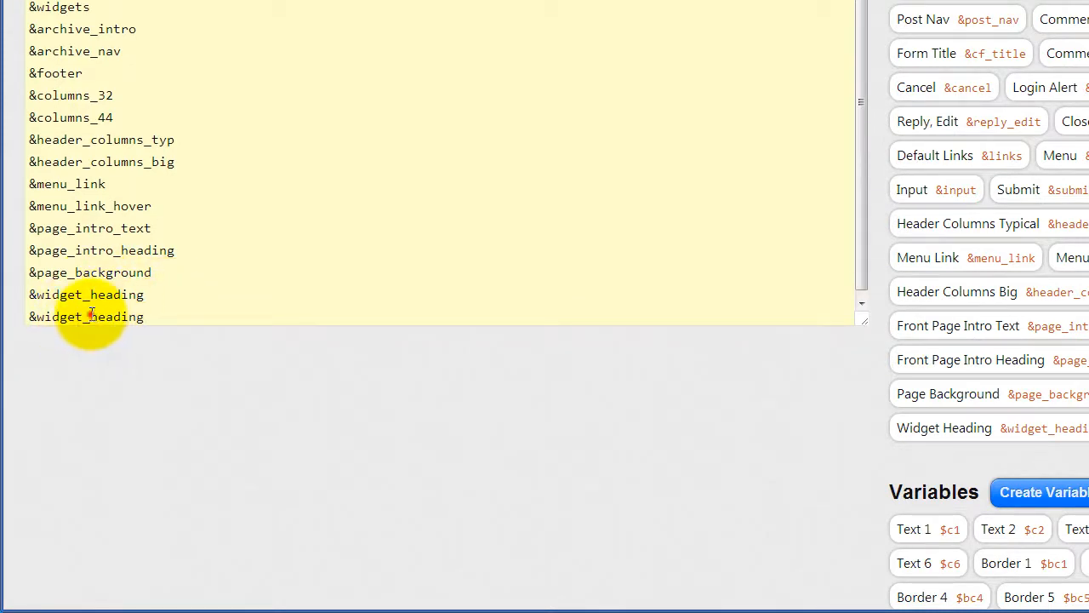
pyautogui.moveTo(90, 317); pyautogui.dragTo(165, 311)
pyautogui.write('font')
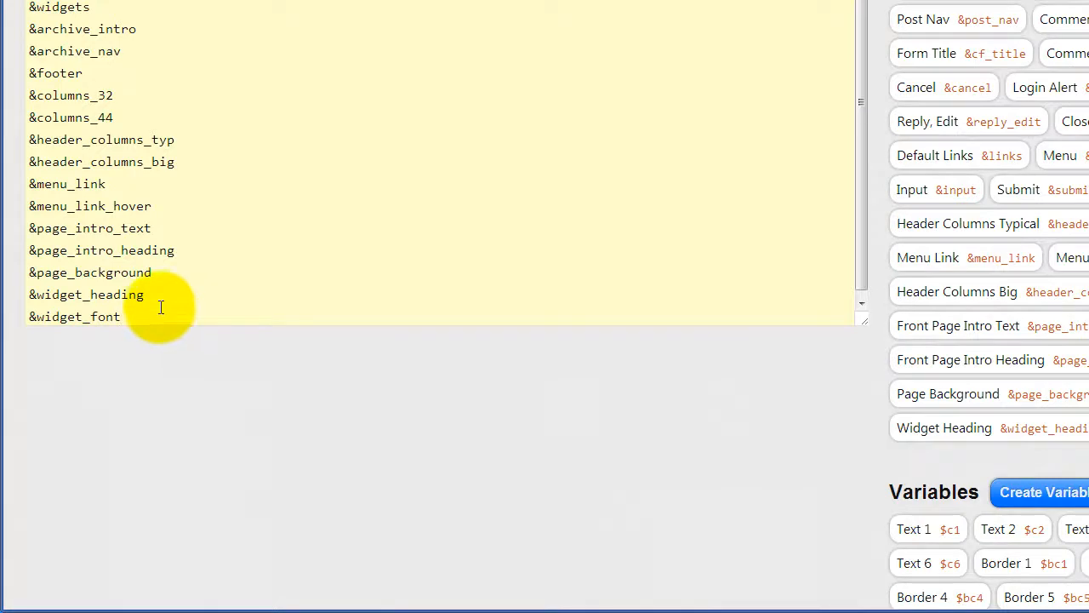
# Add a new Single Element Styles package, reusing the copied reference as widget_font without the ampersand
pyautogui.tripleClick(153, 316)
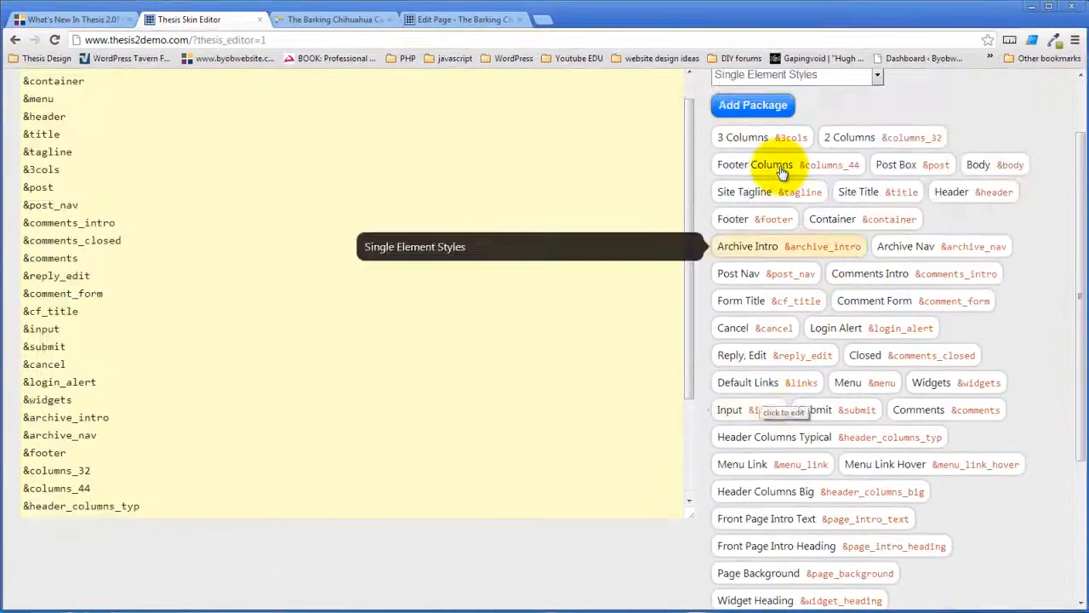
pyautogui.click(762, 107)
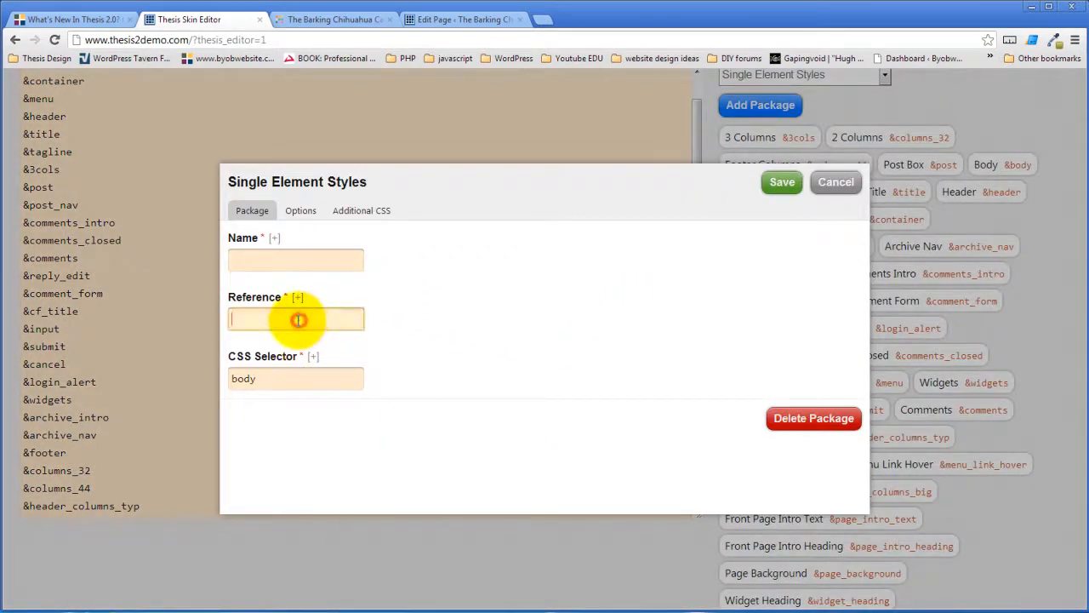
pyautogui.hotkey('ctrl', 'v')
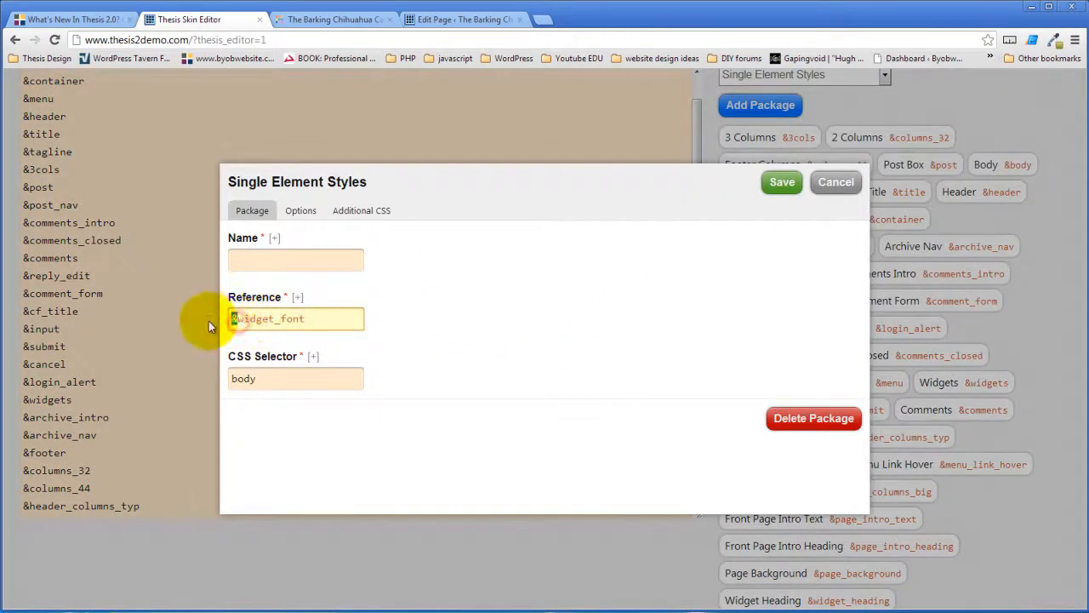
pyautogui.press('BackSpace')
# Set the new package's CSS selector to .widget and name it Widget Font
pyautogui.click(256, 378)
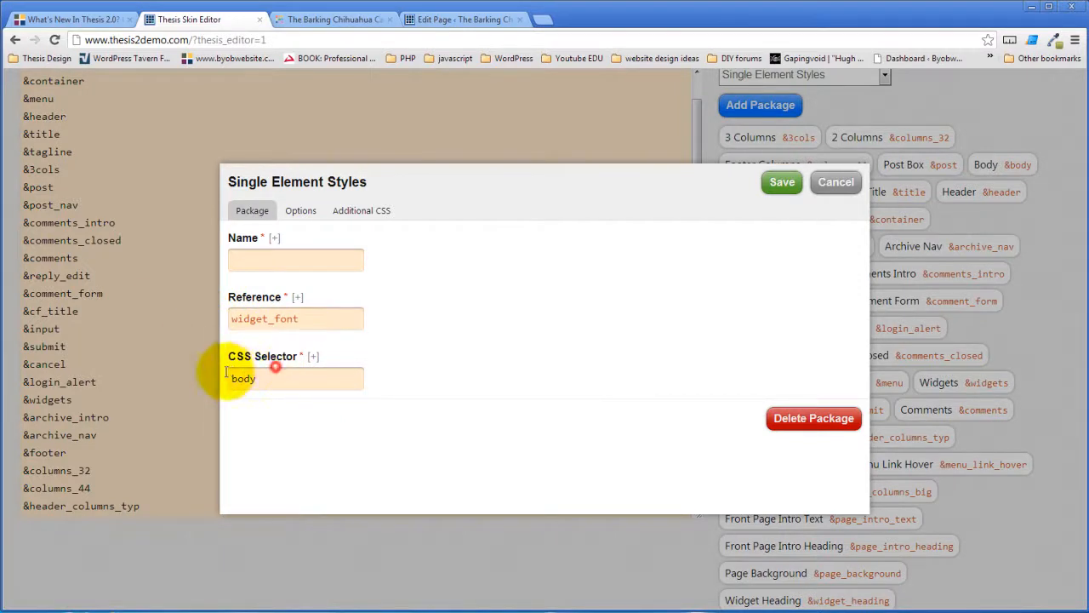
pyautogui.doubleClick(255, 378)
pyautogui.write('.')
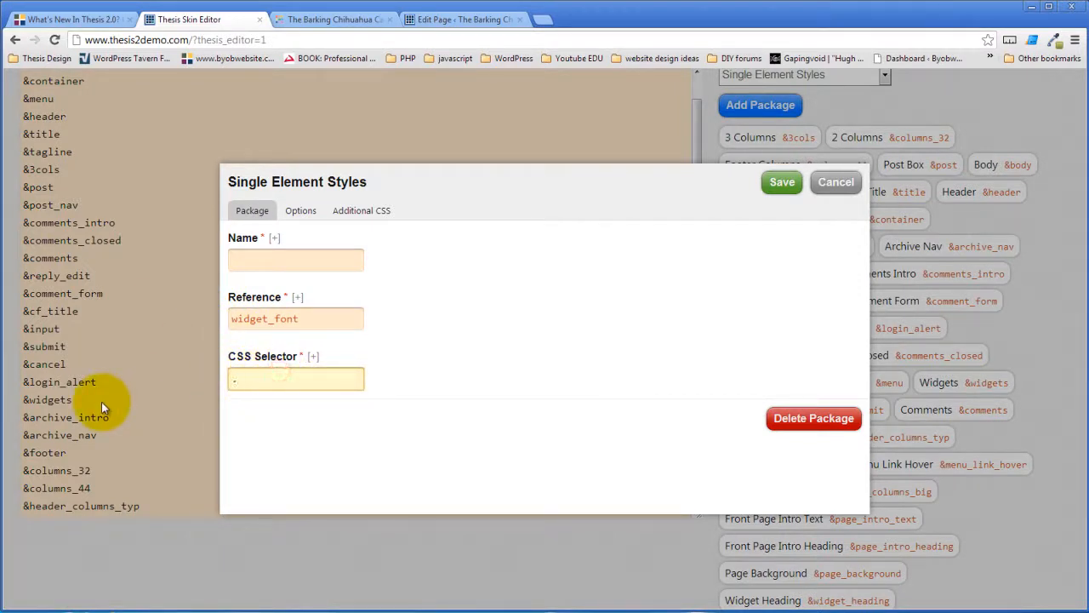
pyautogui.write('widget')
pyautogui.click(278, 260)
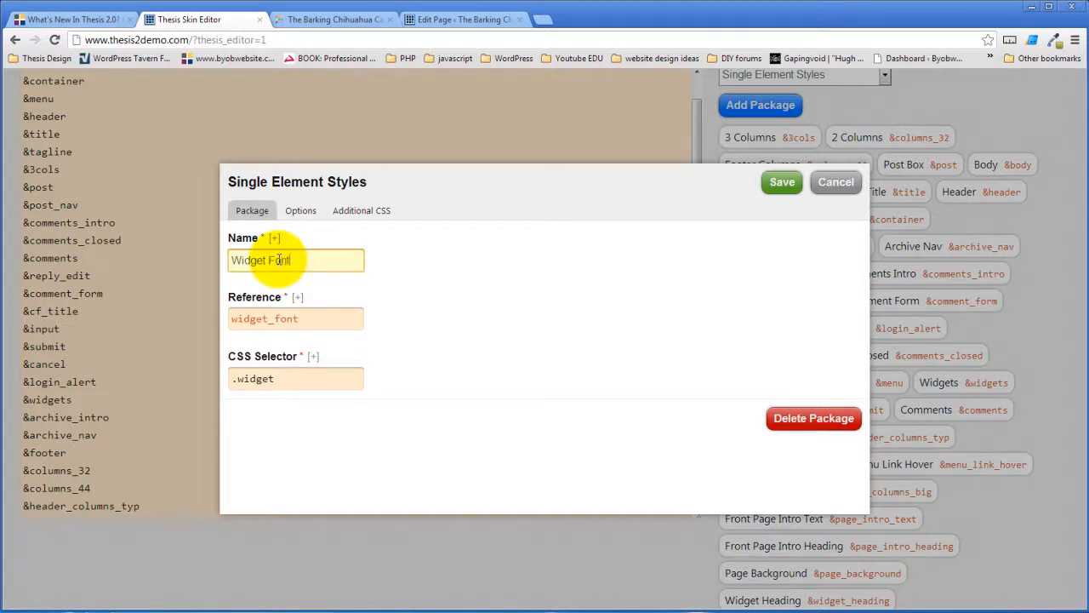
# Set the Widget Font package's text color to ffffff and save the package
pyautogui.click(300, 211)
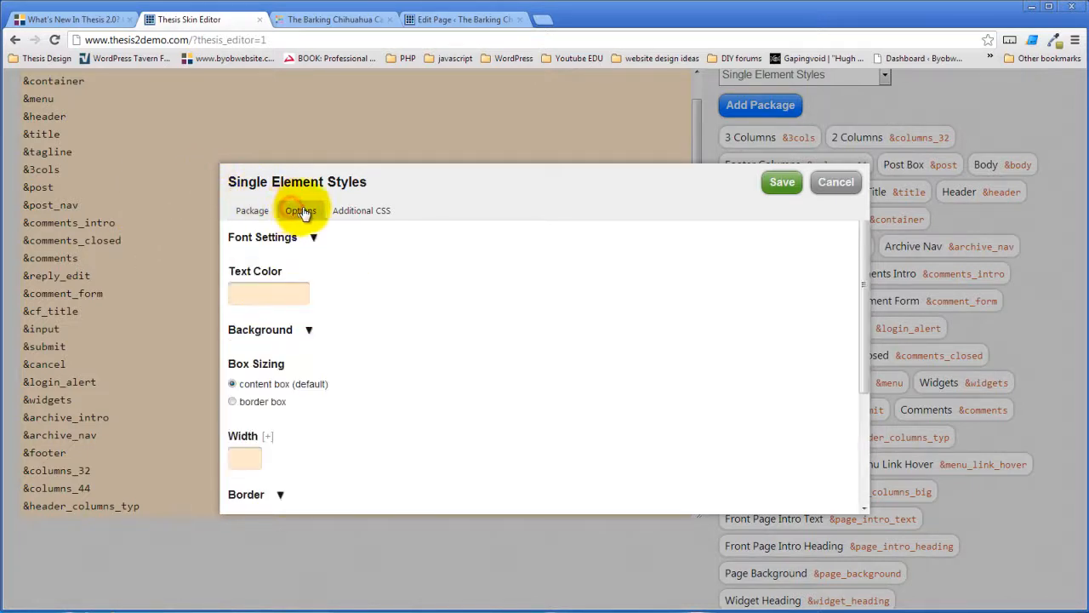
pyautogui.click(262, 294)
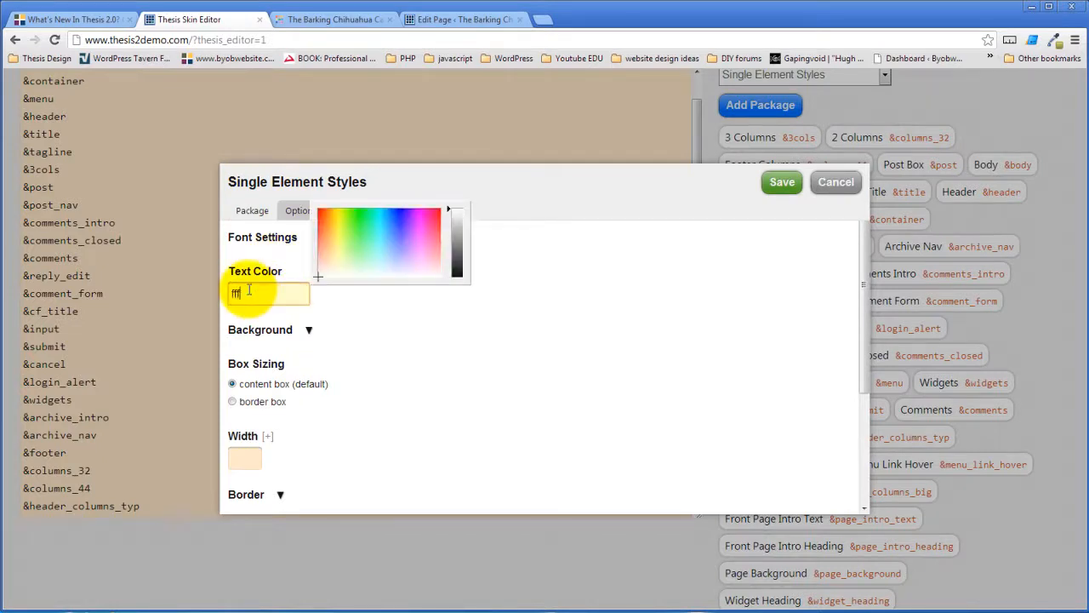
pyautogui.click(428, 323)
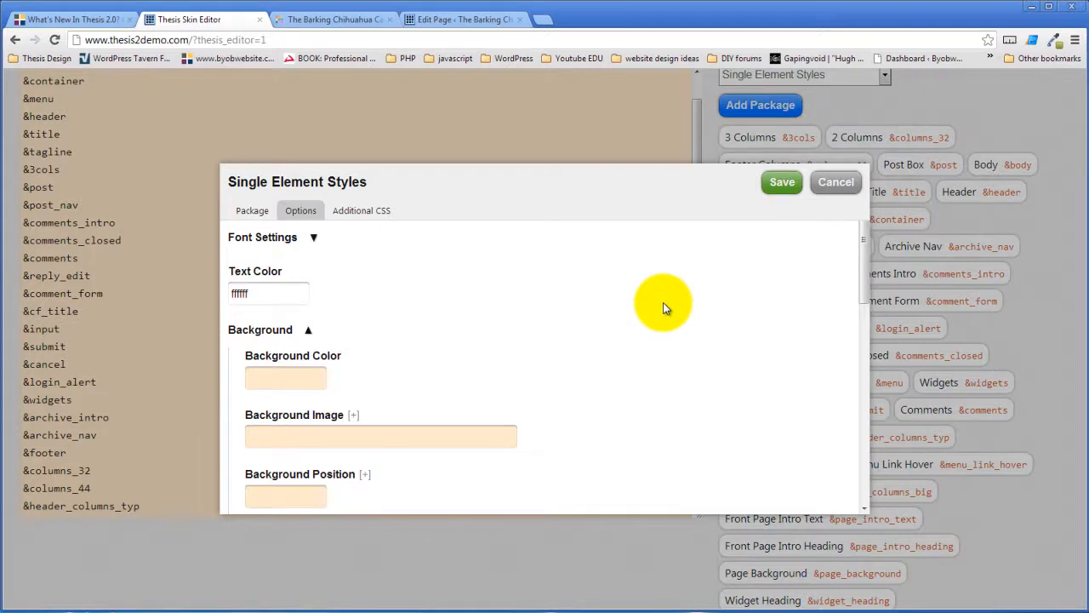
pyautogui.click(774, 187)
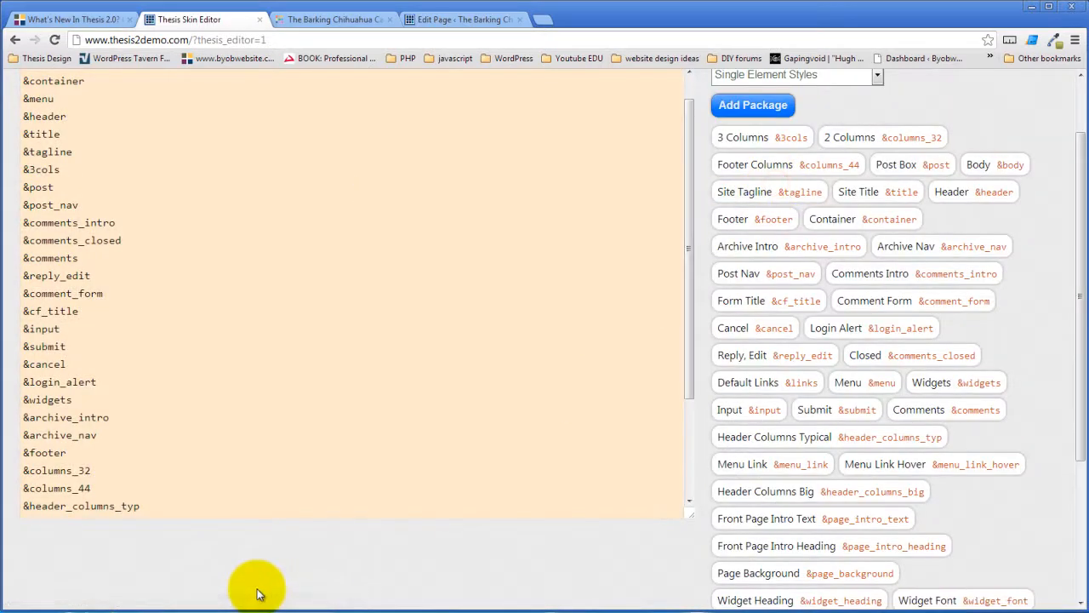
# Add the reference &widget_link on a new line below &widget_font at the end of the Skin CSS
pyautogui.moveTo(686, 328); pyautogui.dragTo(696, 484)
pyautogui.click(99, 505)
pyautogui.press('Return')
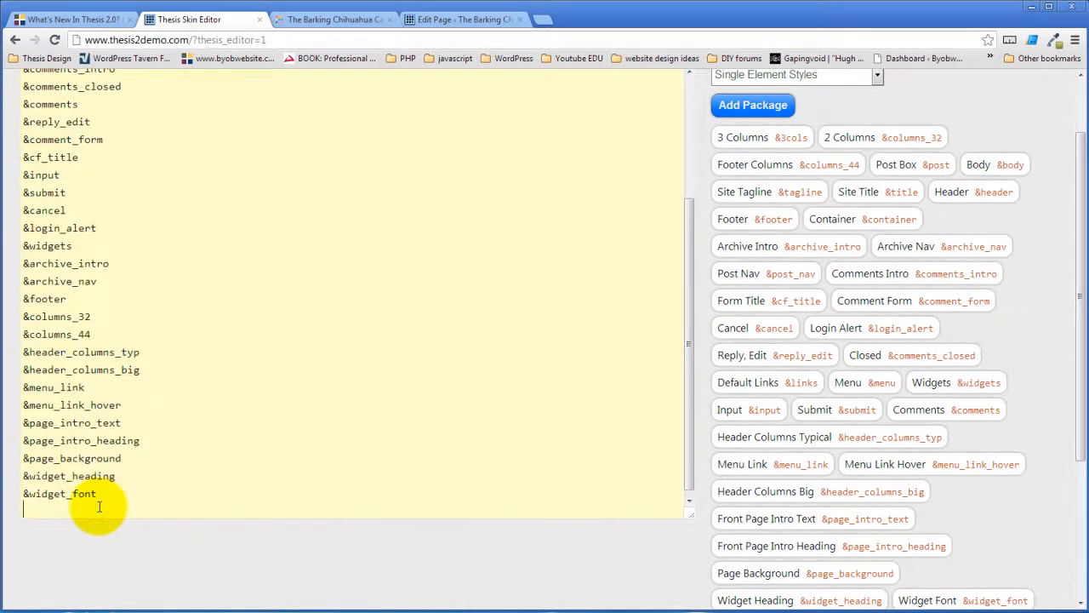
pyautogui.write('&widget_font')
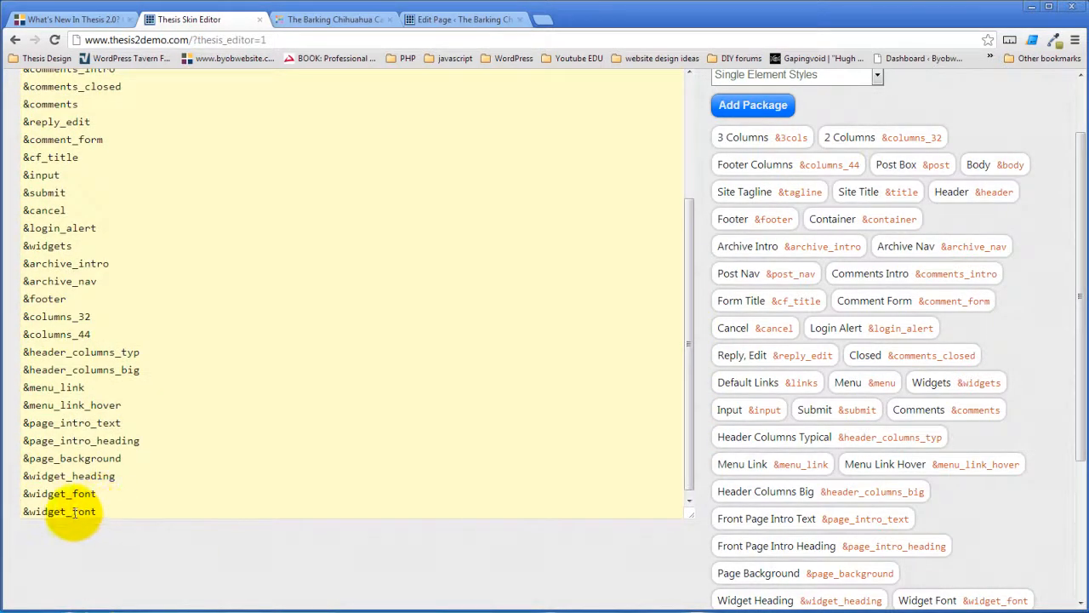
pyautogui.moveTo(72, 510); pyautogui.dragTo(127, 510)
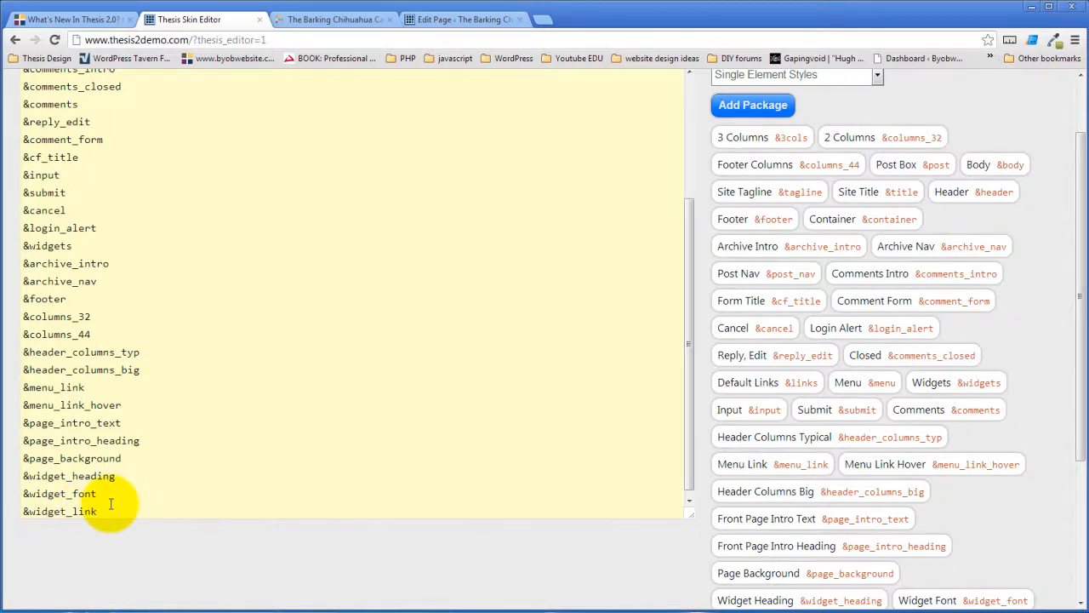
# Copy widget_link without the ampersand from the end of the Skin CSS and add a new Links package
pyautogui.moveTo(100, 511); pyautogui.dragTo(33, 512)
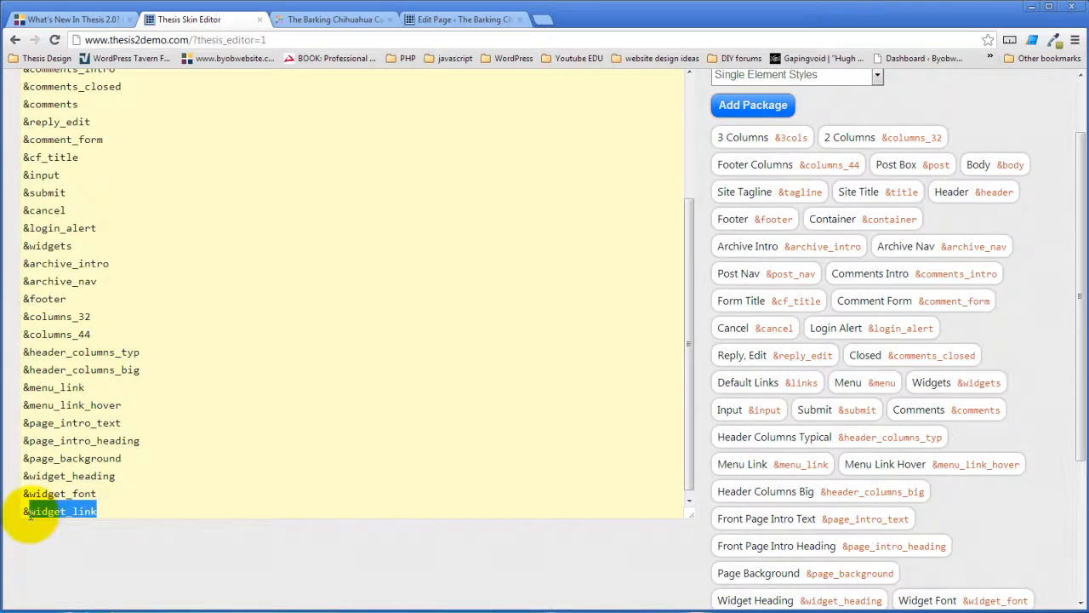
pyautogui.click(190, 488)
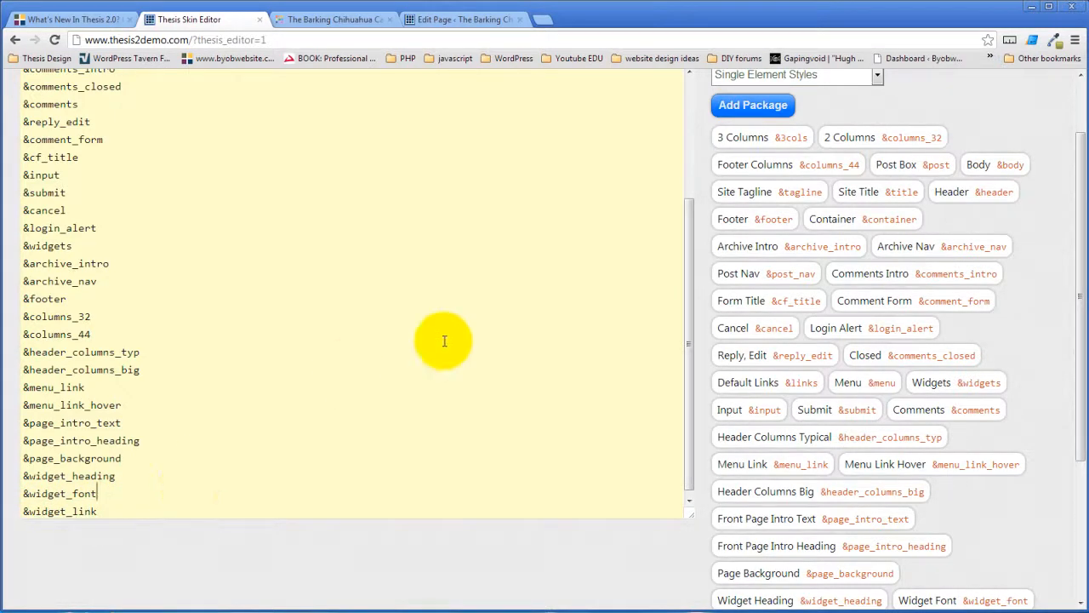
pyautogui.scroll(1, 960, 101)
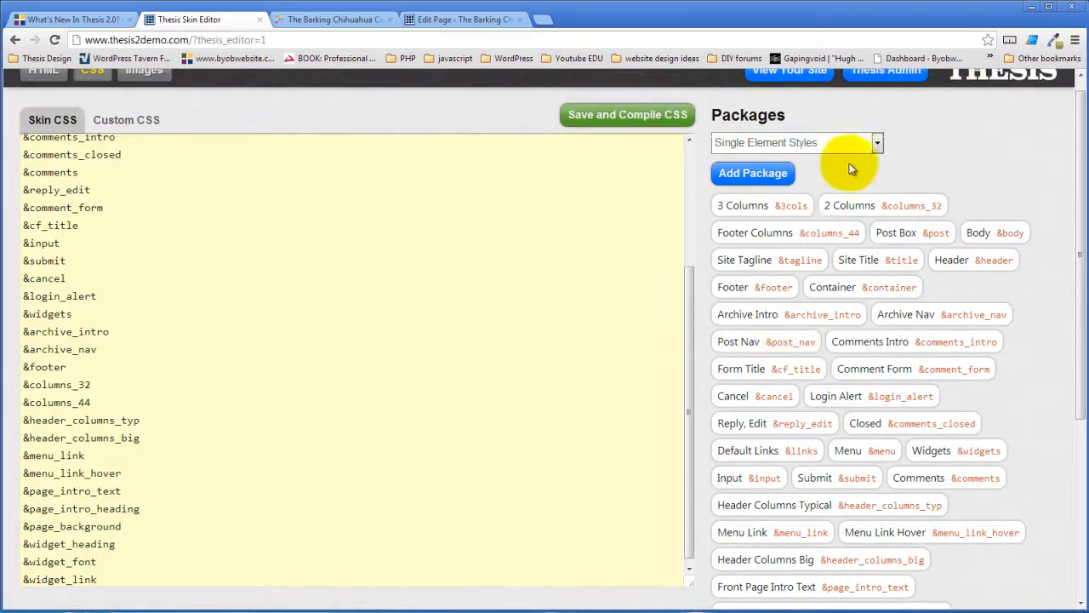
pyautogui.click(876, 143)
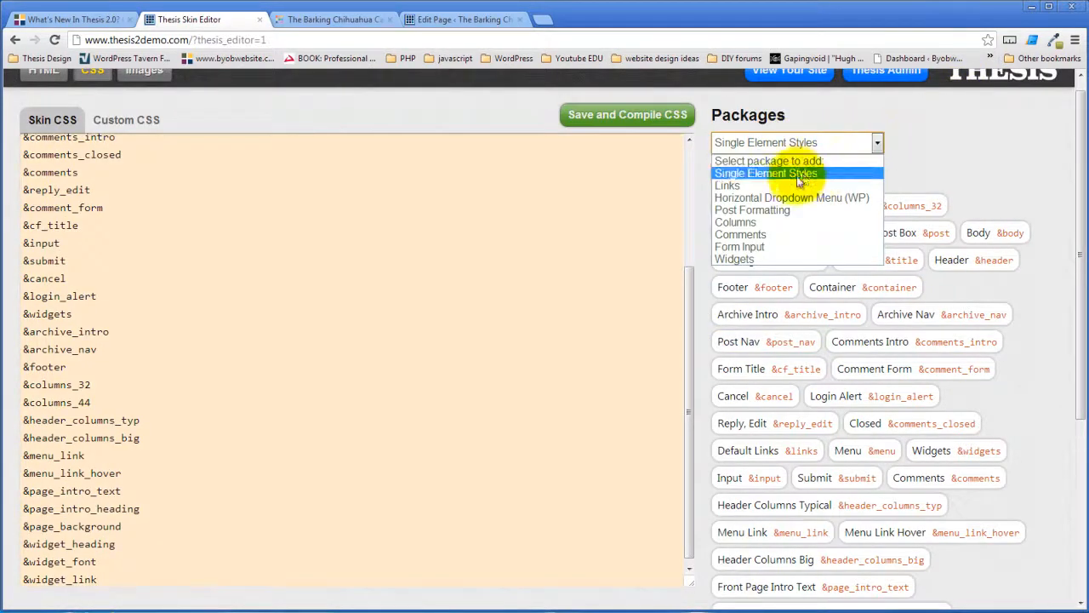
pyautogui.click(765, 186)
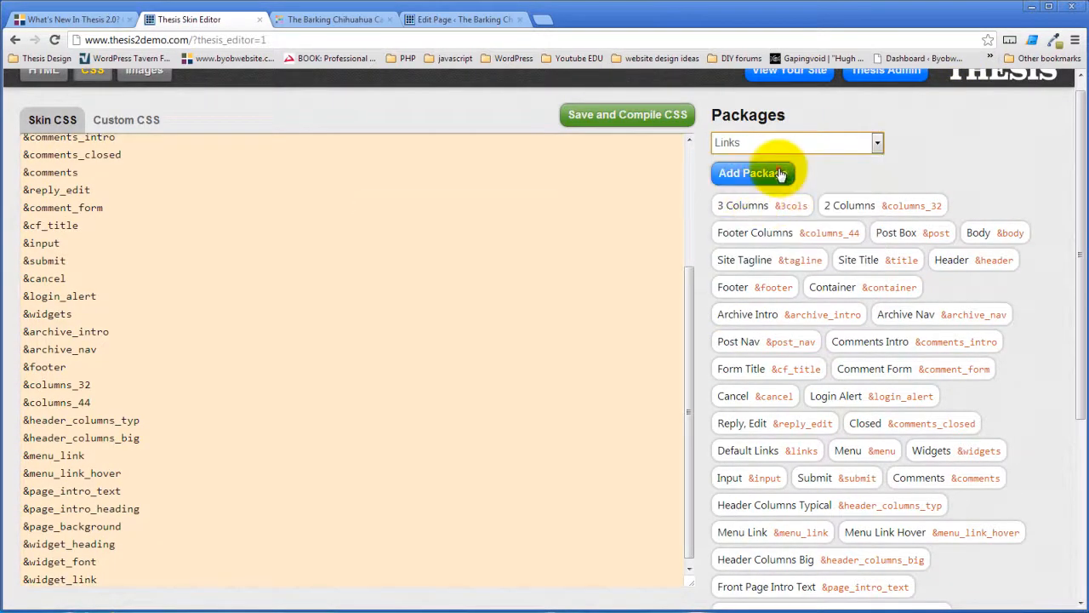
pyautogui.click(754, 178)
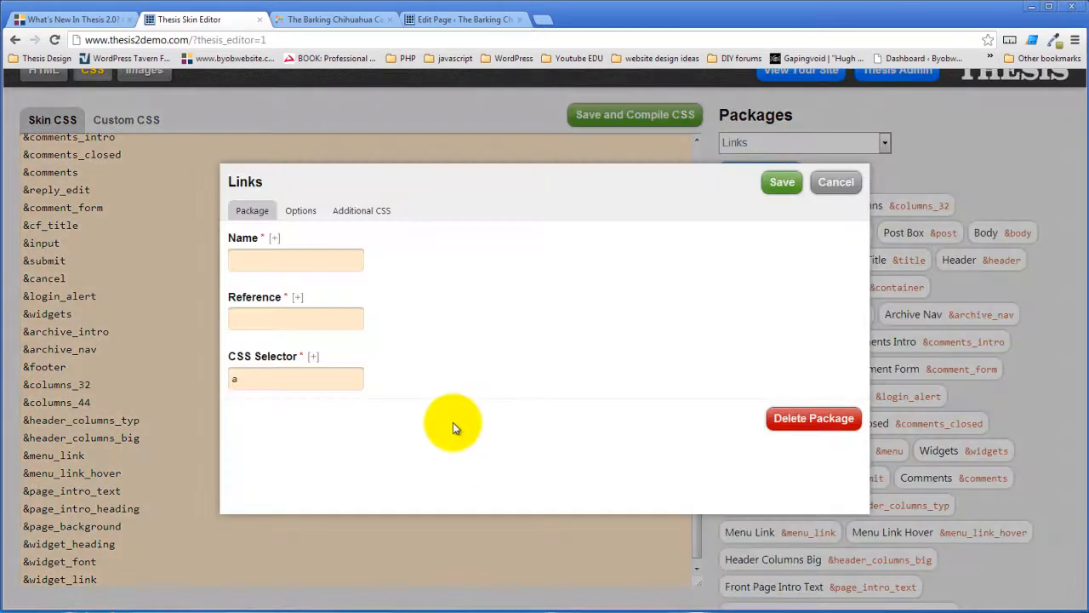
# Name the new Links package Widget Link, with the reference widget_link and the CSS selector .widget a
pyautogui.click(294, 266)
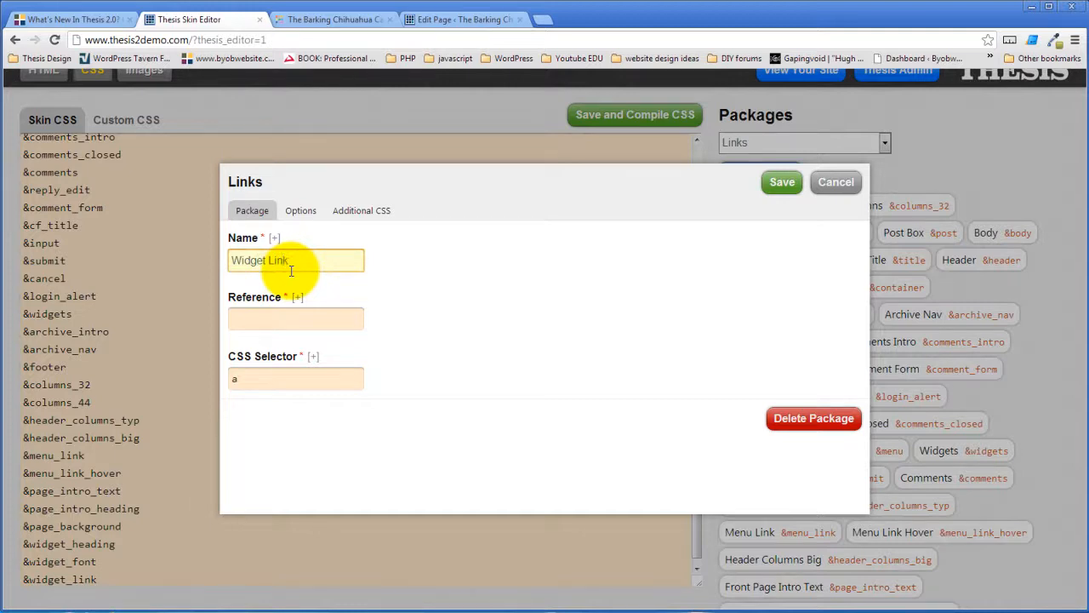
pyautogui.click(263, 320)
pyautogui.write('widget_link')
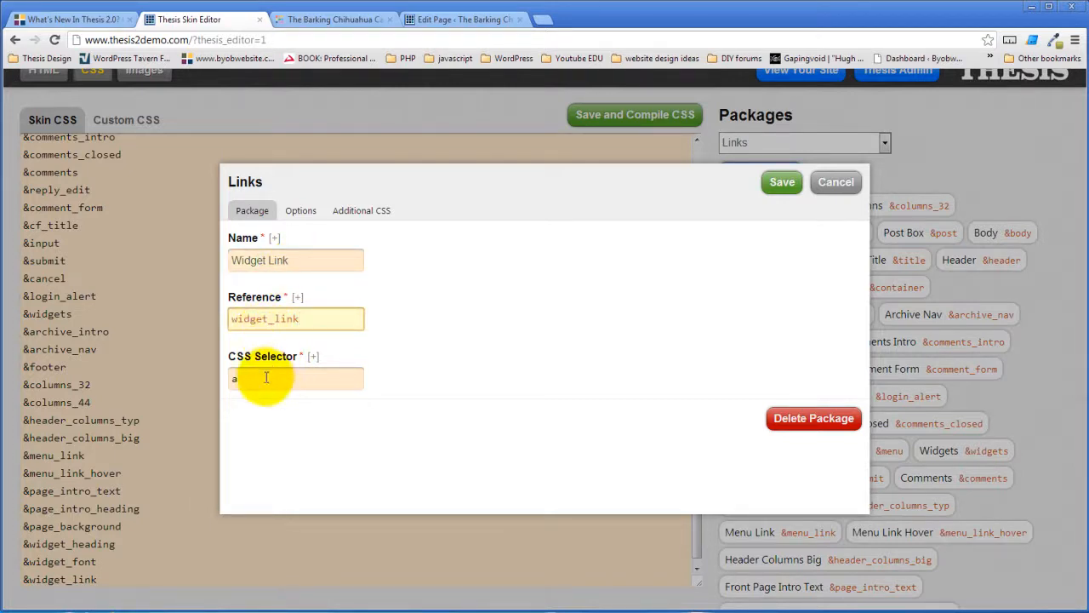
pyautogui.click(235, 378)
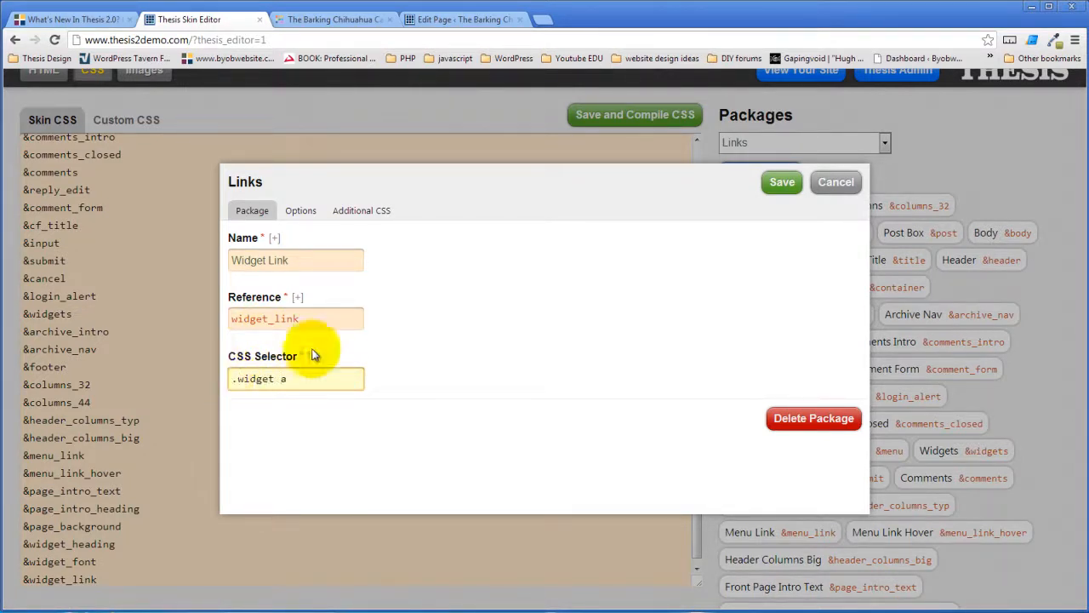
# Set the Widget Link package's normal link text color to efefef and its text decoration to none
pyautogui.click(301, 209)
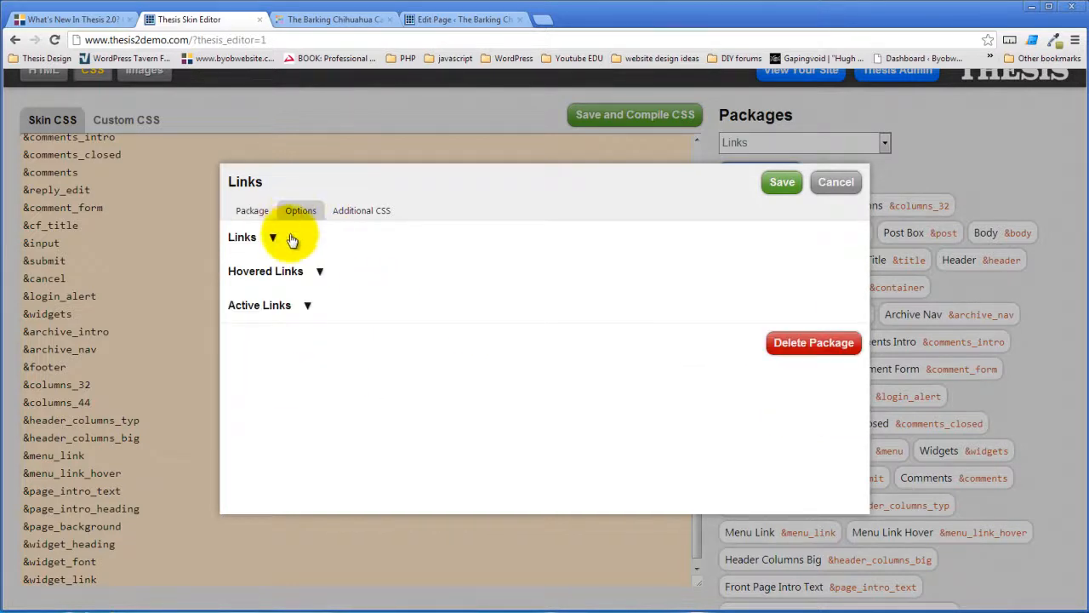
pyautogui.click(273, 236)
pyautogui.click(275, 286)
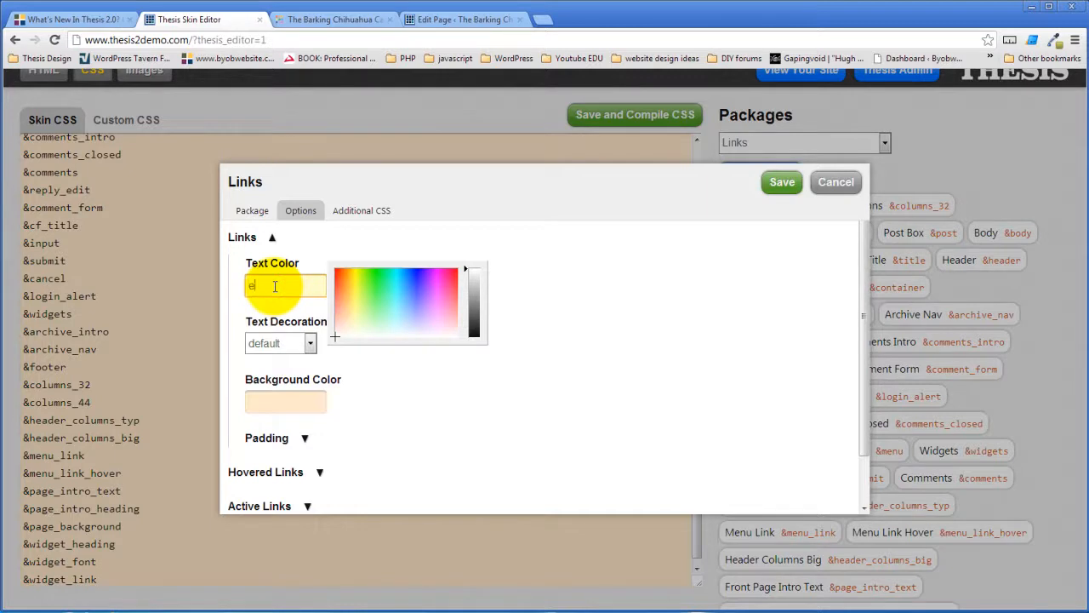
pyautogui.write('efefef')
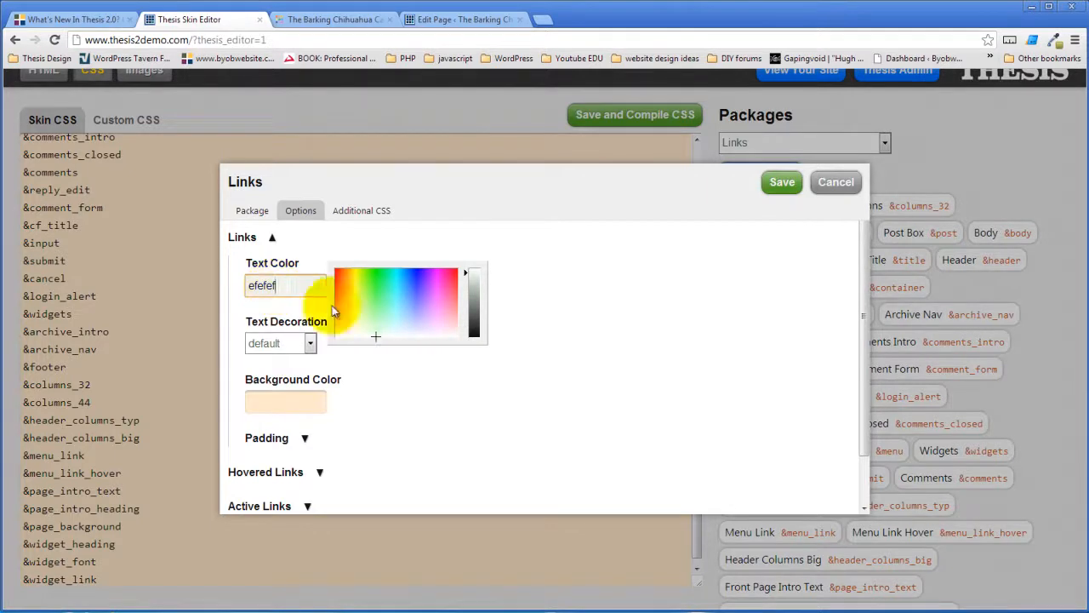
pyautogui.click(503, 392)
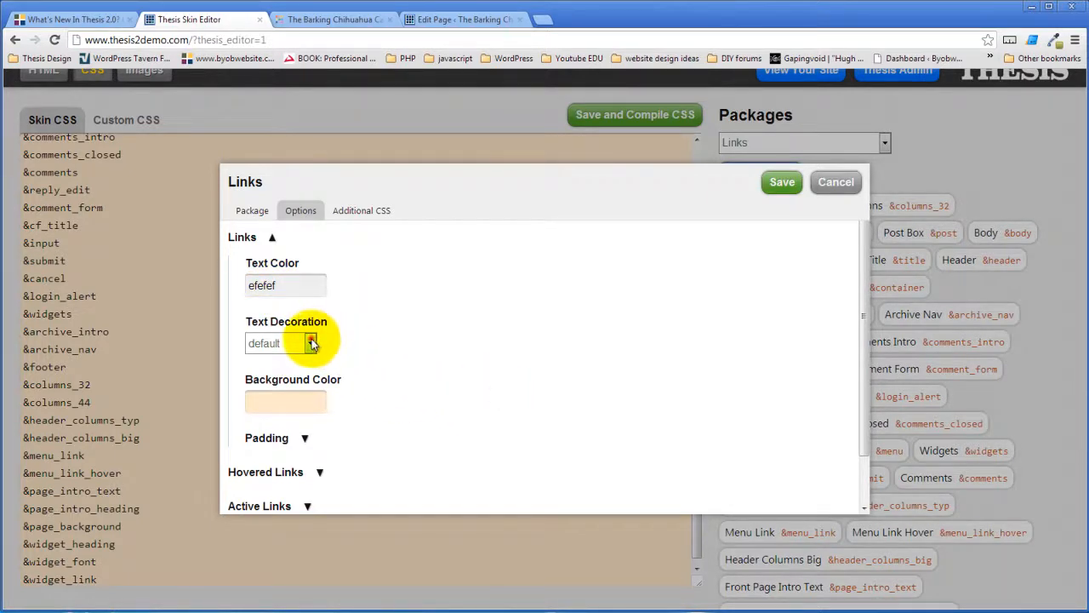
pyautogui.click(311, 342)
pyautogui.click(281, 369)
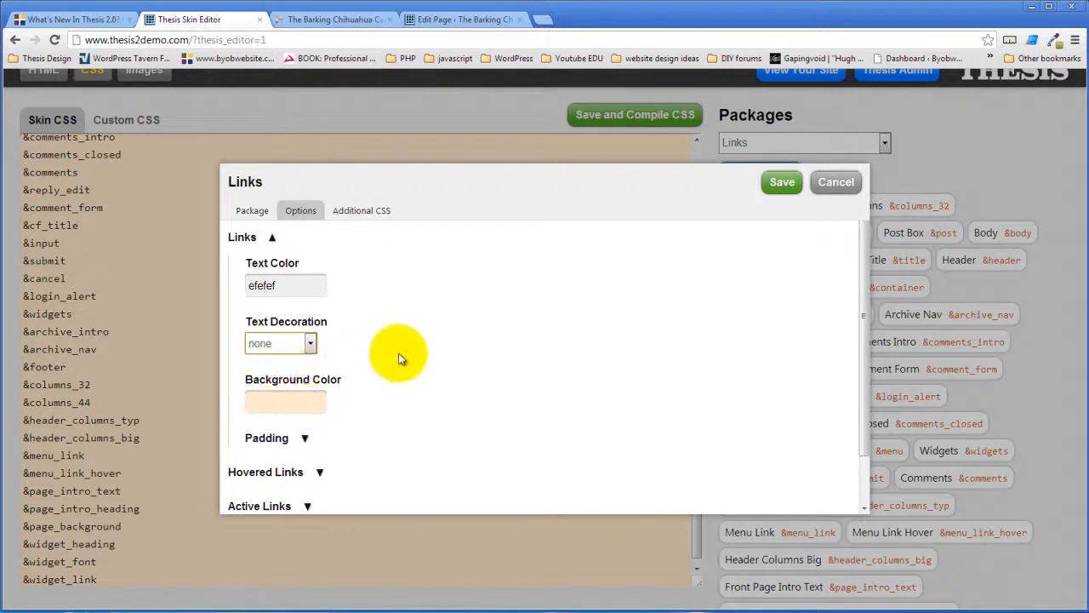
# Set the hovered links' text color to ffffff and text decoration to underline, and save the package
pyautogui.scroll(-1, 366, 387)
pyautogui.click(320, 414)
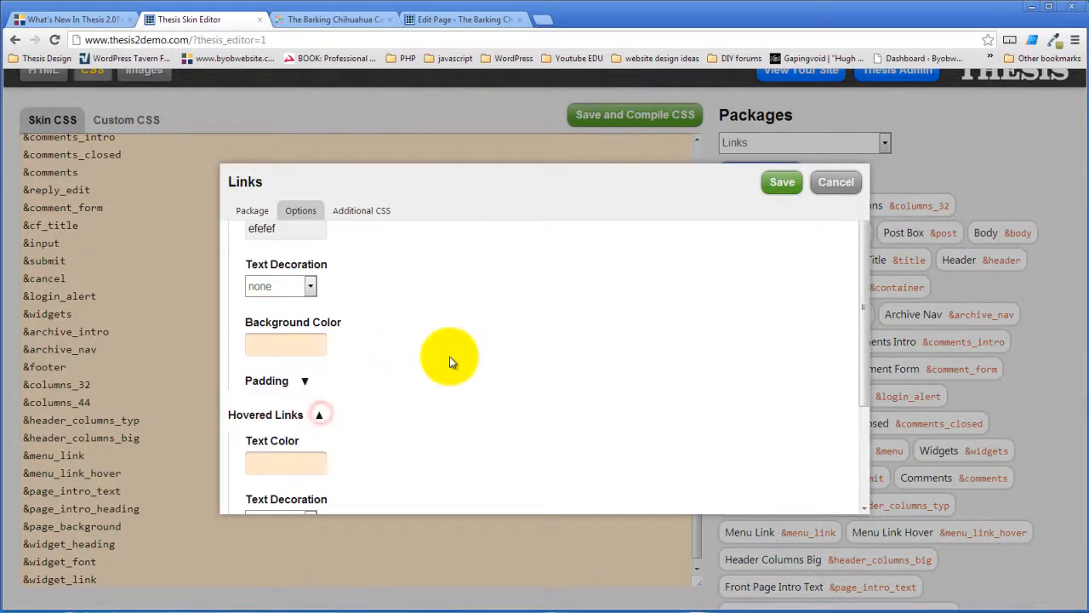
pyautogui.scroll(-2, 287, 329)
pyautogui.click(287, 331)
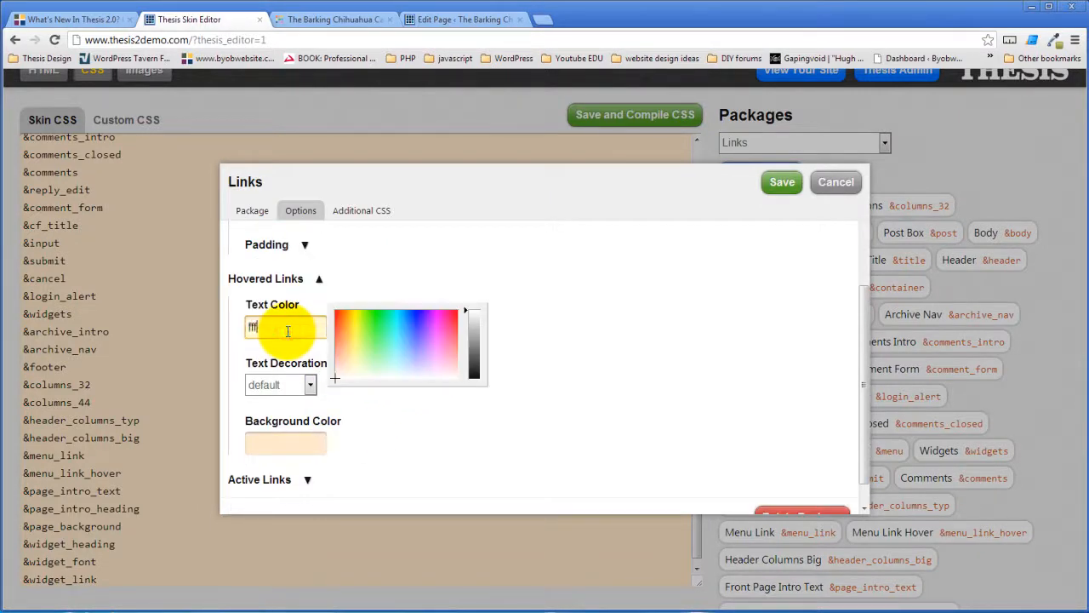
pyautogui.click(306, 385)
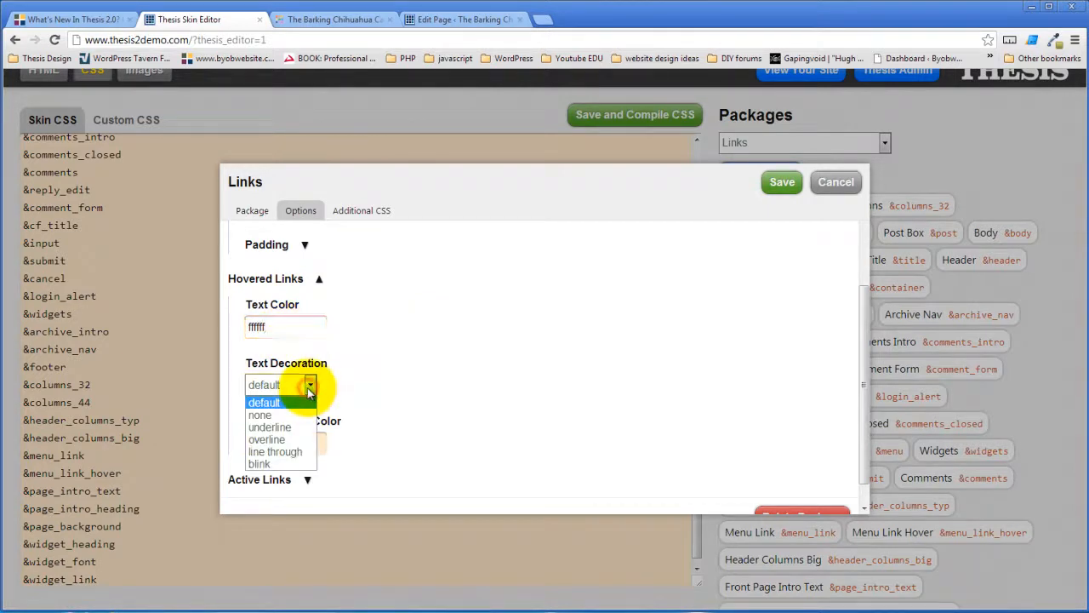
pyautogui.click(281, 426)
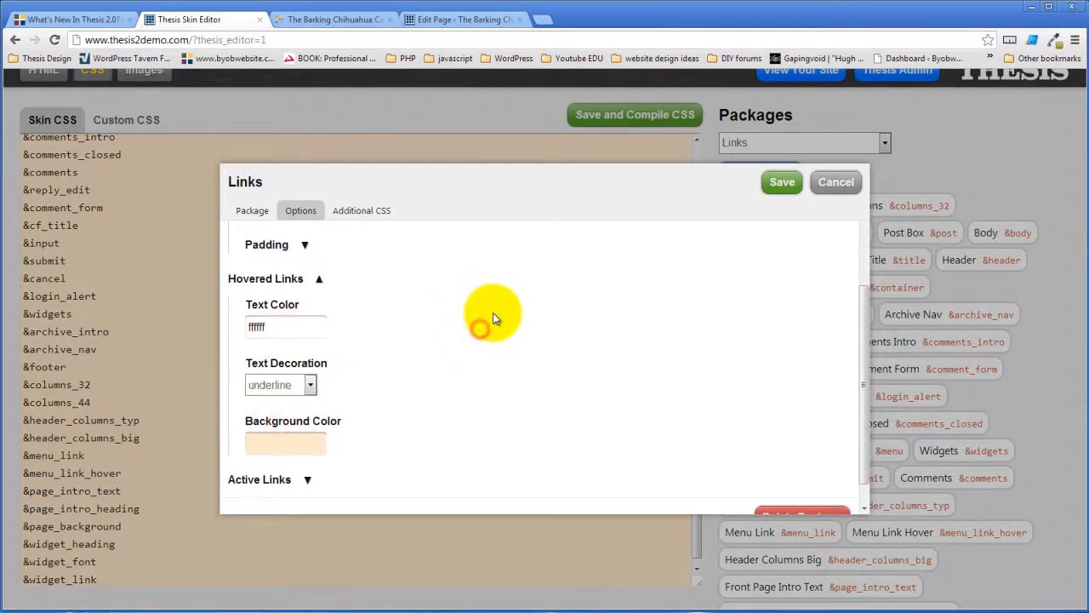
pyautogui.scroll(-1, 494, 315)
pyautogui.scroll(5, 503, 315)
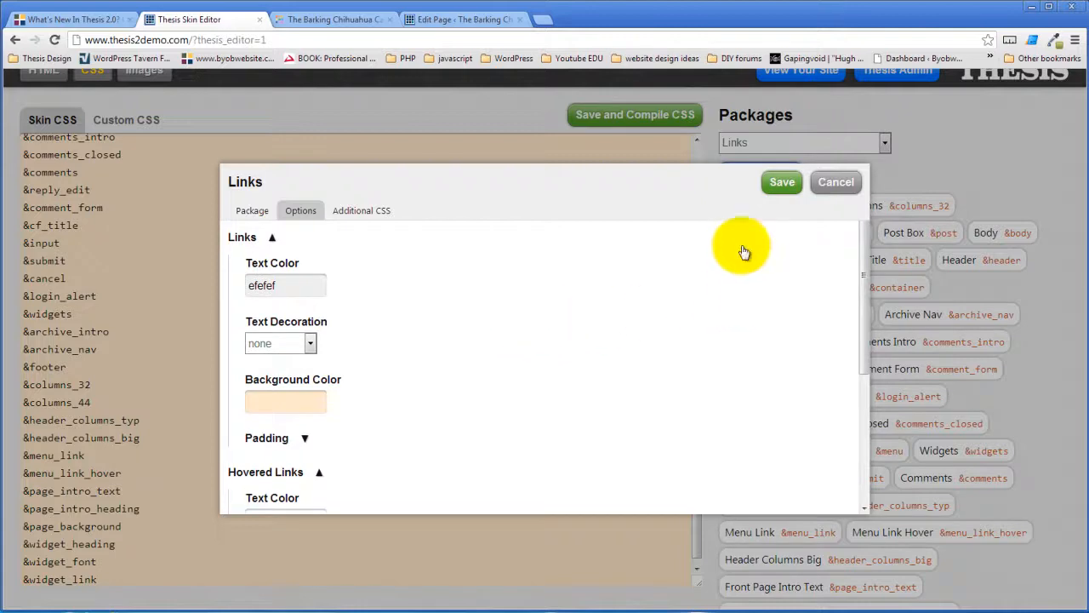
pyautogui.click(782, 184)
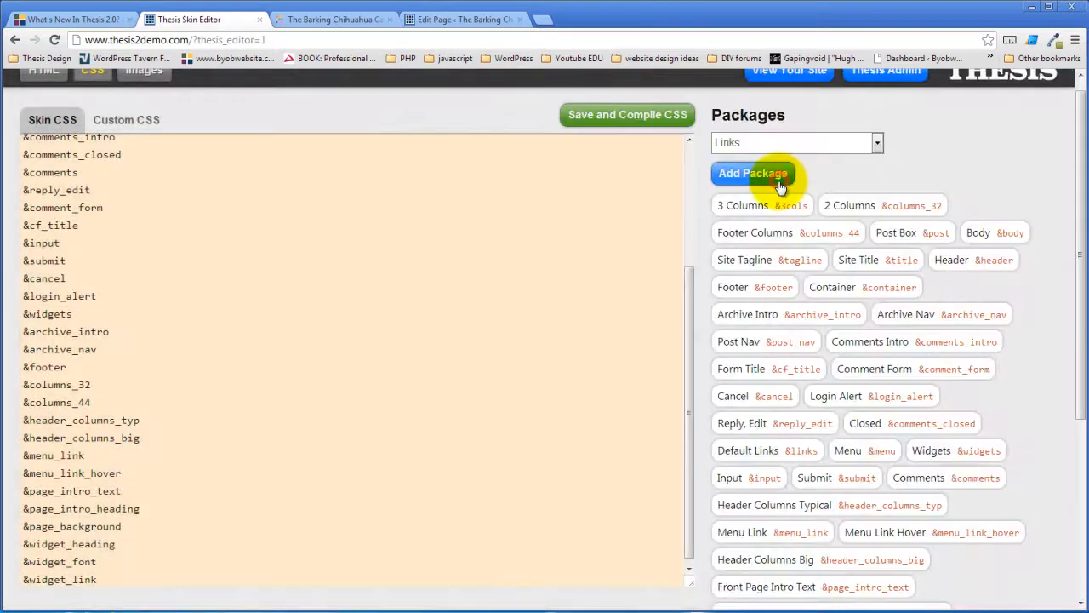
# Save and compile the skin CSS, and reload the cafe's front page to check the footer widget links
pyautogui.click(579, 117)
pyautogui.click(558, 332)
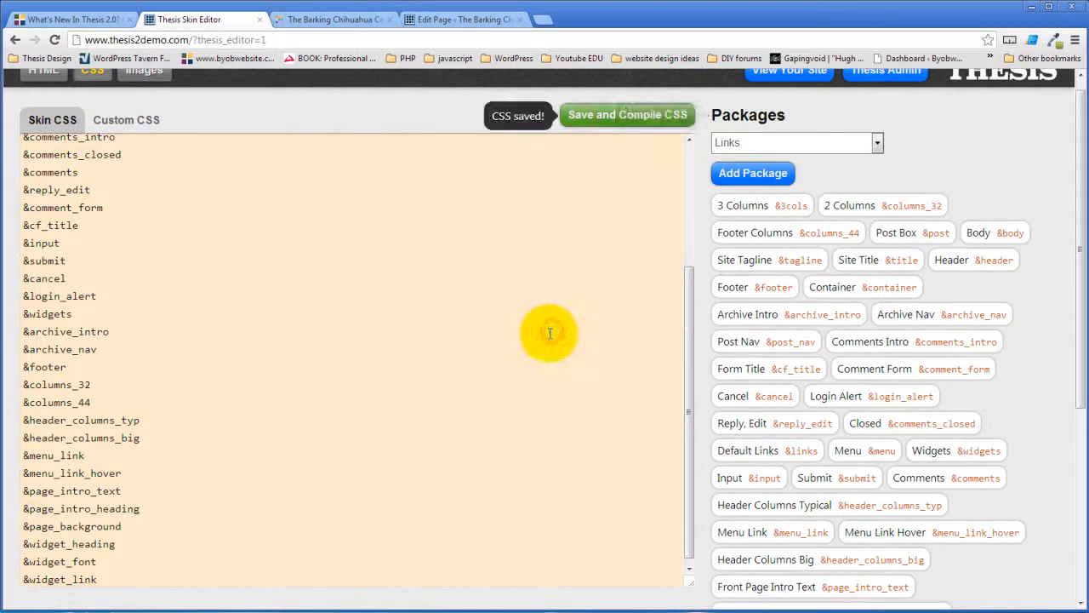
pyautogui.click(341, 19)
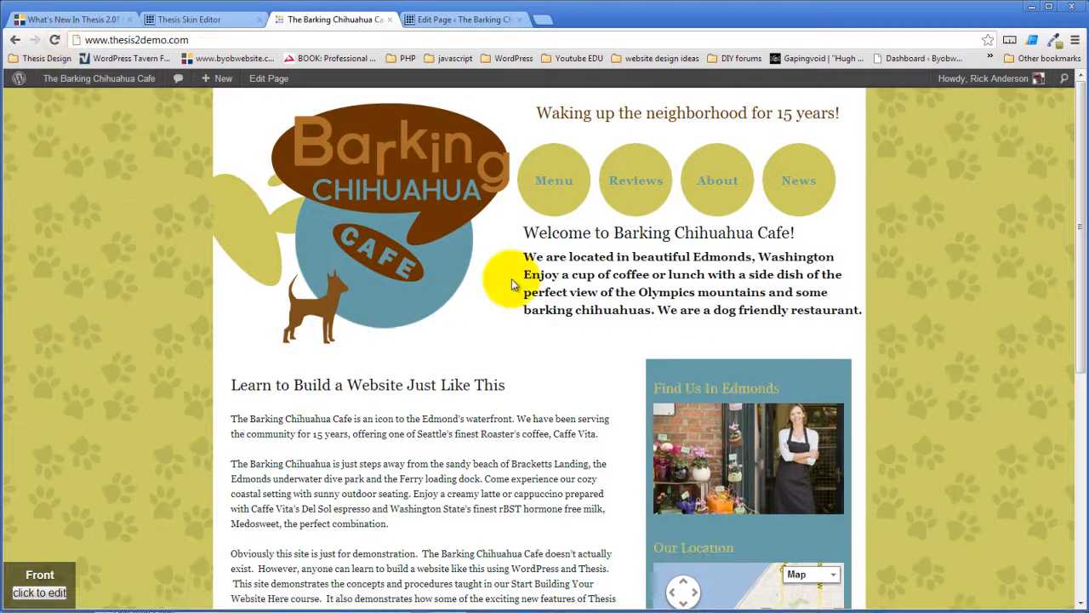
pyautogui.scroll(-2, 512, 279)
pyautogui.scroll(-3, 511, 279)
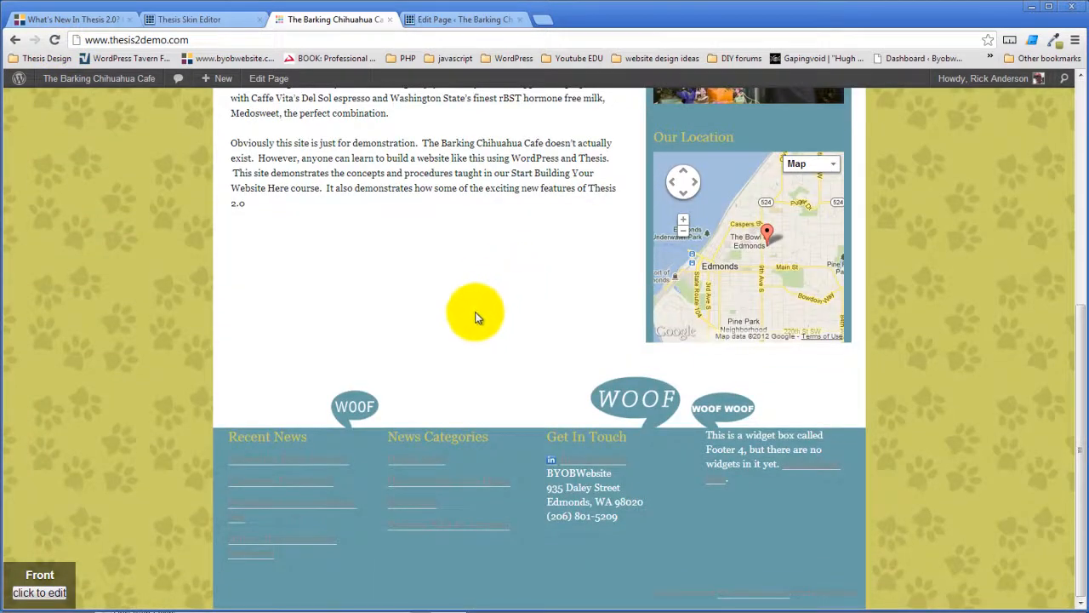
pyautogui.press('F5')
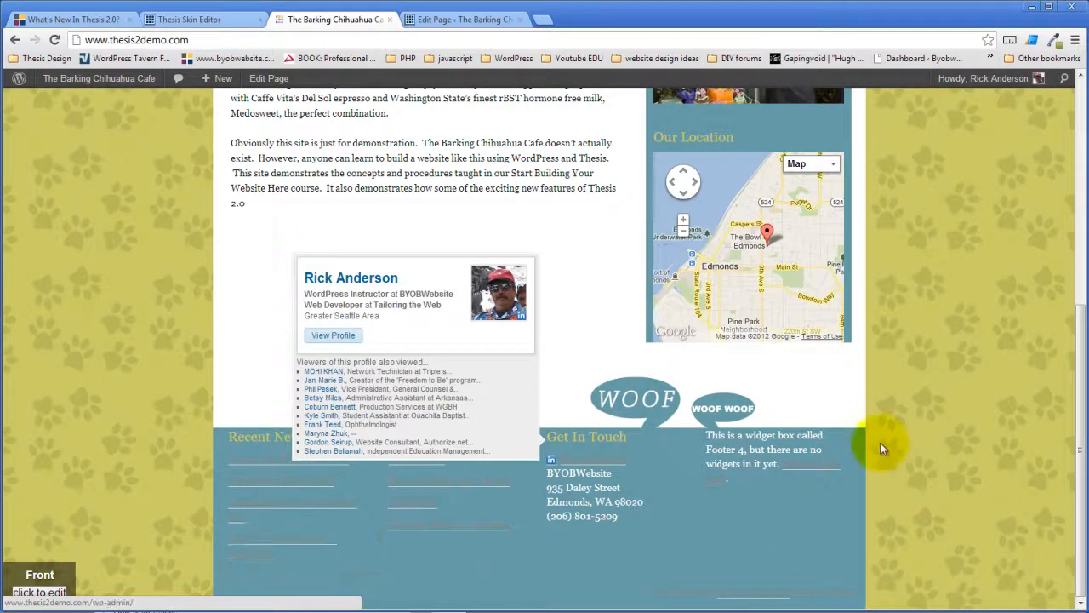
pyautogui.scroll(5, 951, 378)
# Delete both #footer link rules from the Footer package's Additional CSS in the skin editor and save the package
pyautogui.click(440, 20)
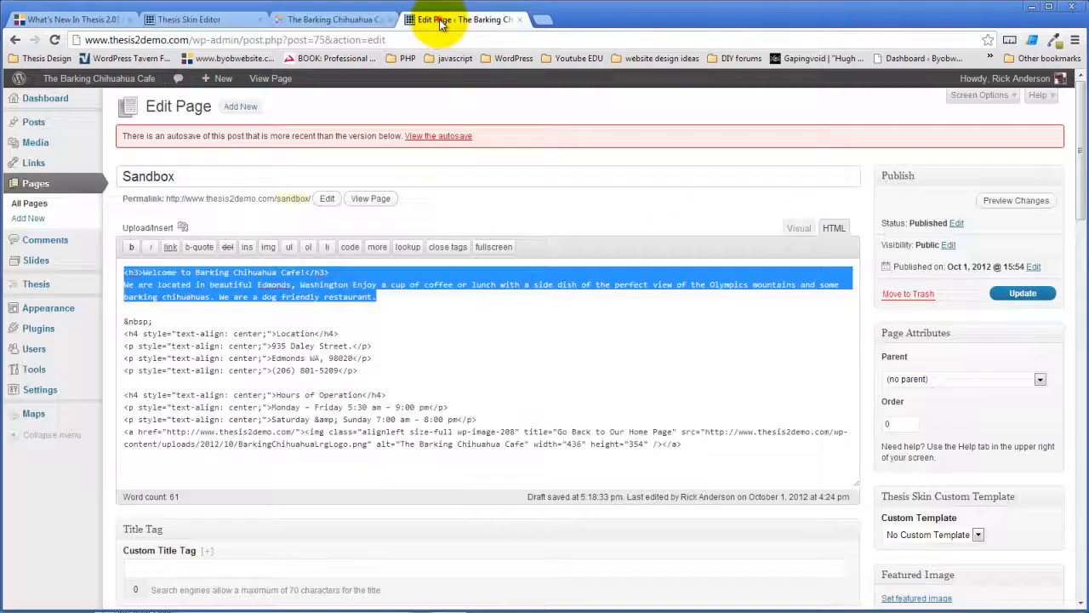
pyautogui.click(201, 23)
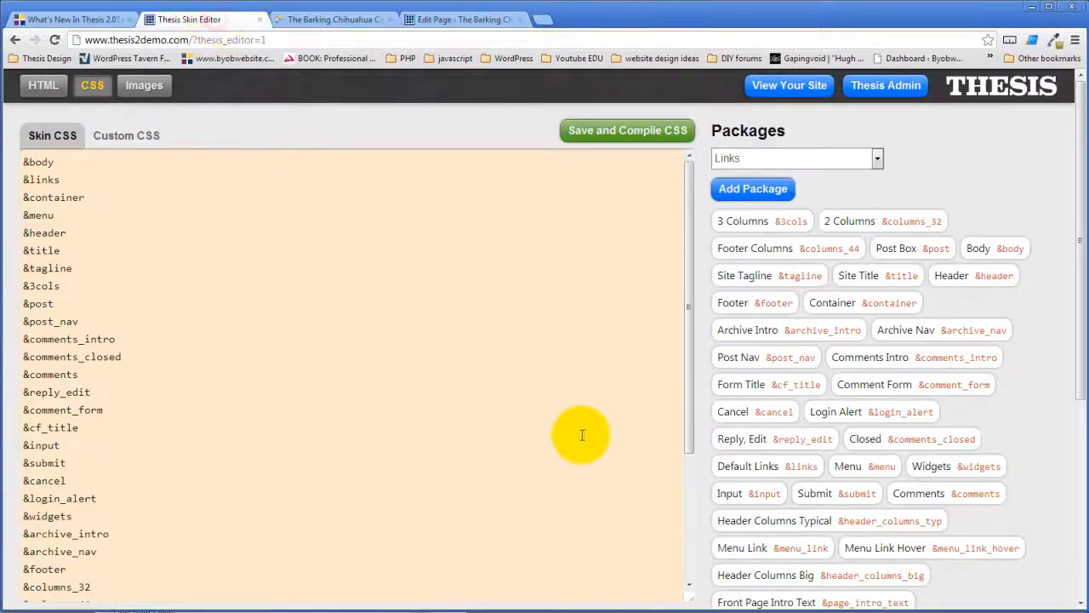
pyautogui.click(754, 307)
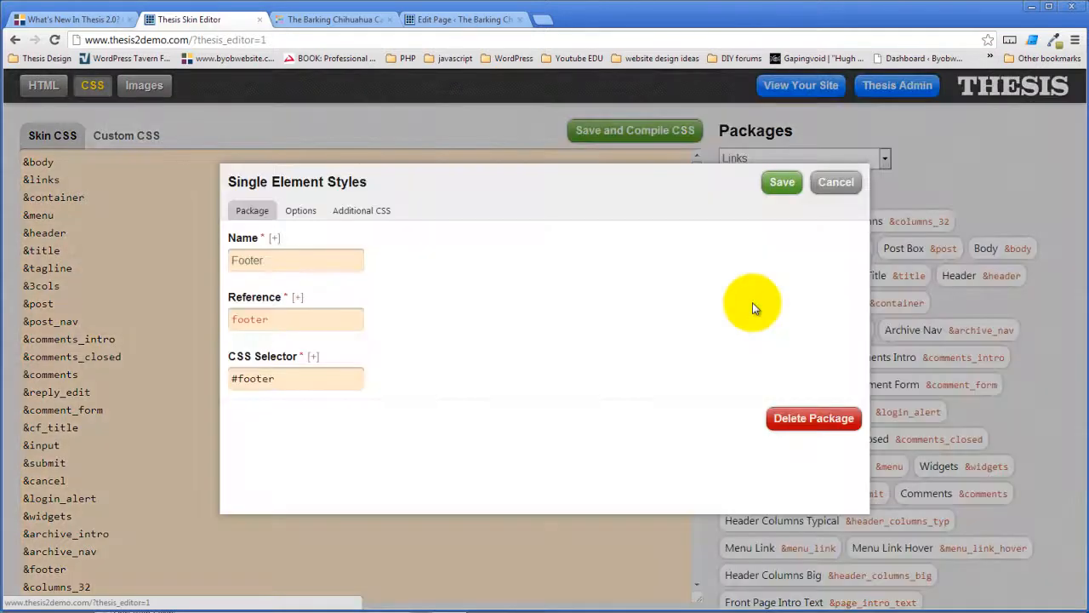
pyautogui.click(361, 210)
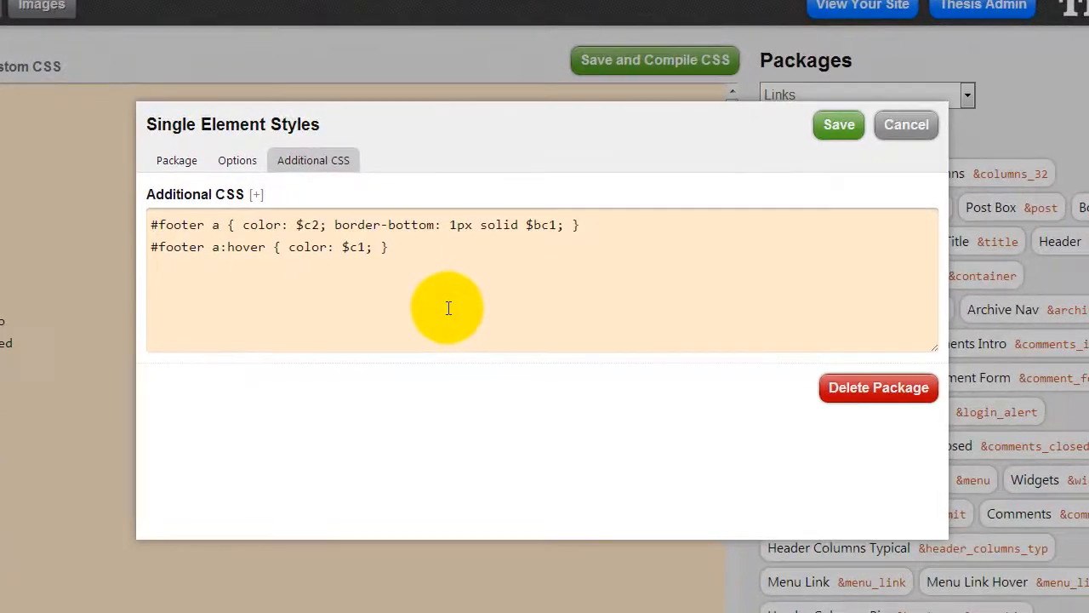
pyautogui.click(223, 156)
pyautogui.click(313, 160)
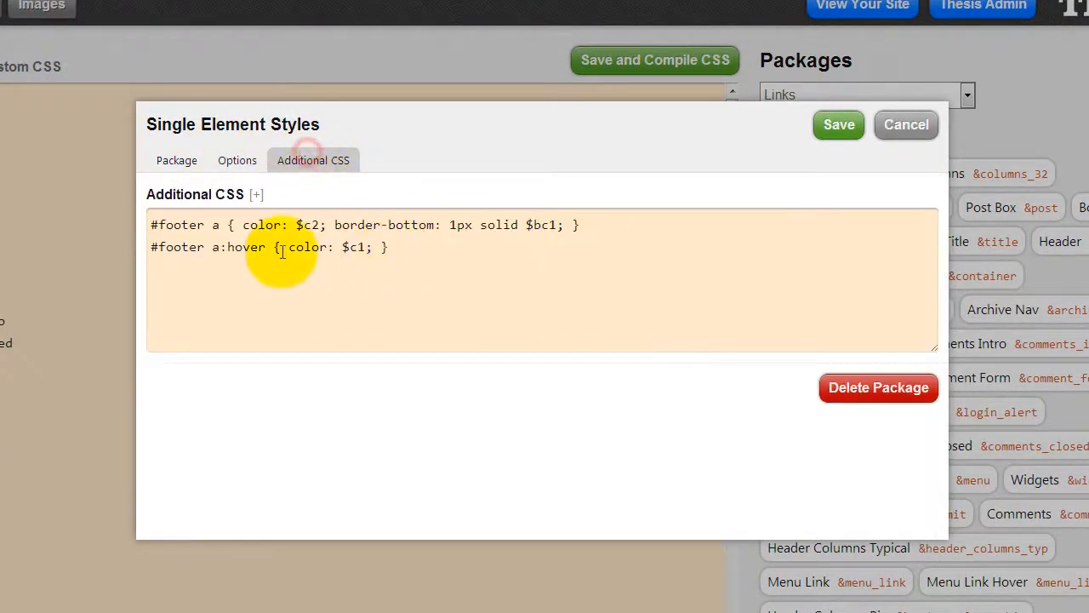
pyautogui.click(408, 253)
pyautogui.hotkey('ctrl', 'a')
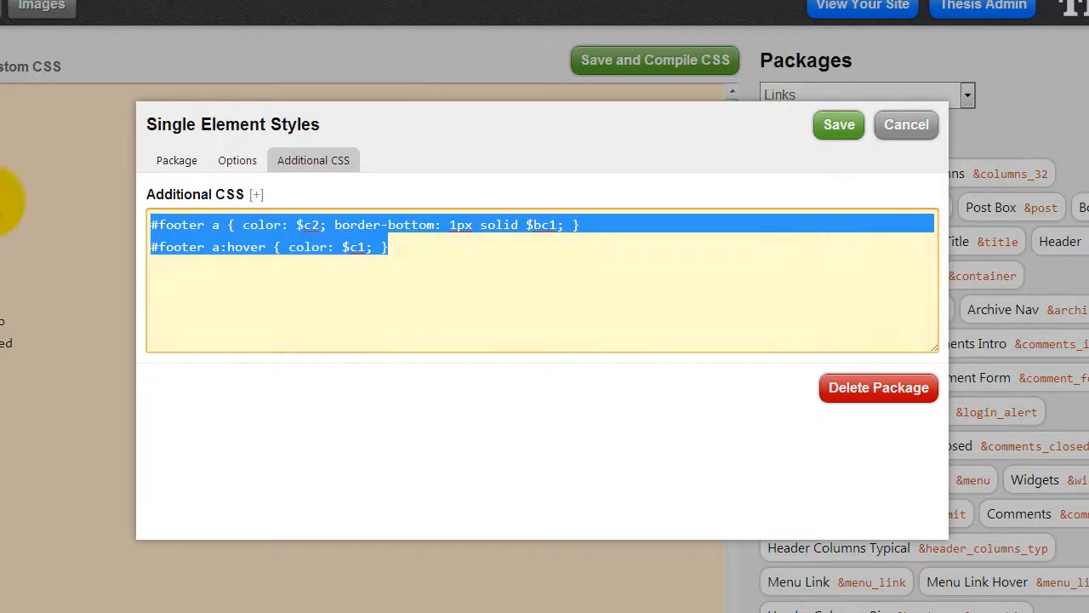
pyautogui.press('Delete')
pyautogui.click(311, 238)
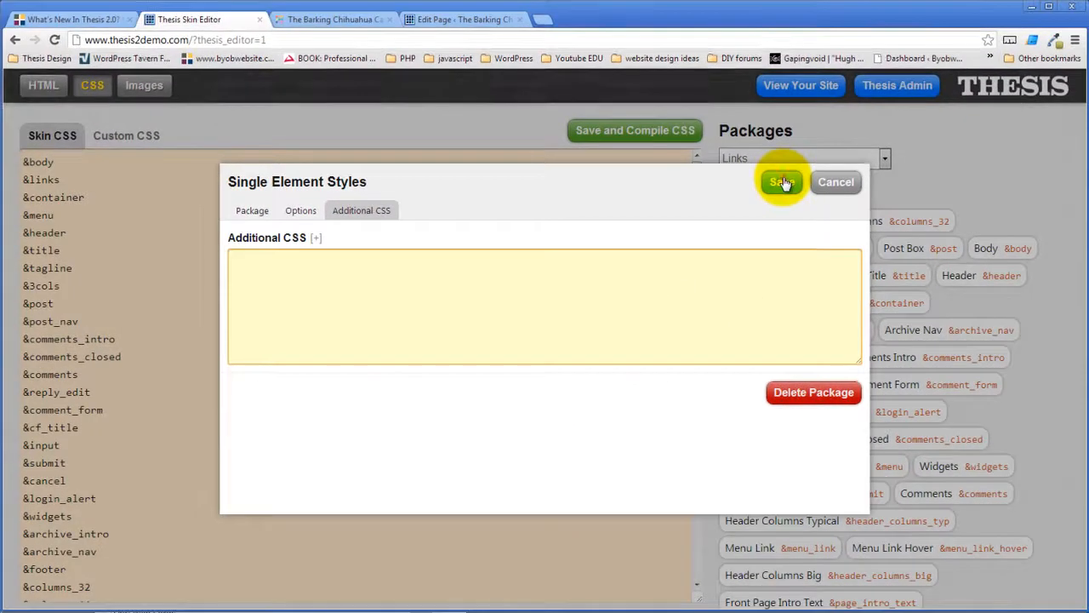
pyautogui.click(838, 125)
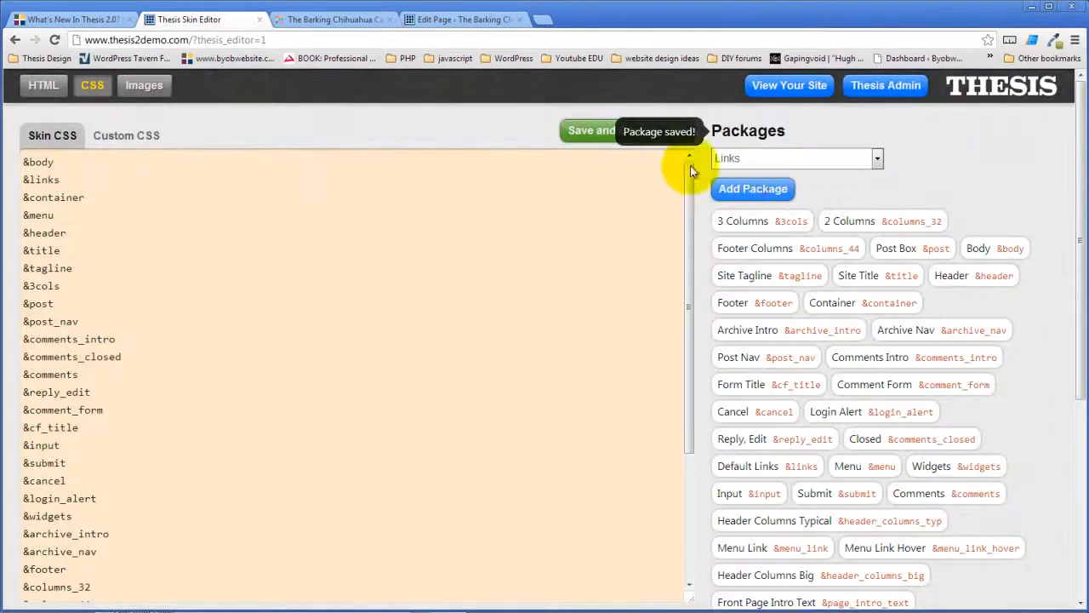
# Compile the CSS with the edited Footer package and refresh the cafe's front page
pyautogui.click(564, 132)
pyautogui.click(547, 335)
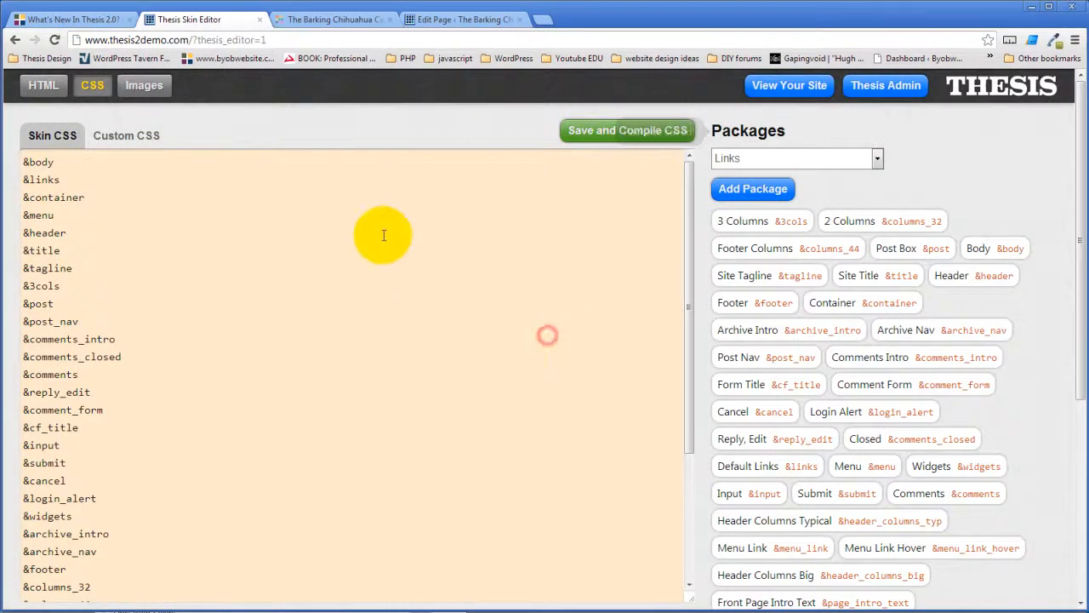
pyautogui.click(317, 19)
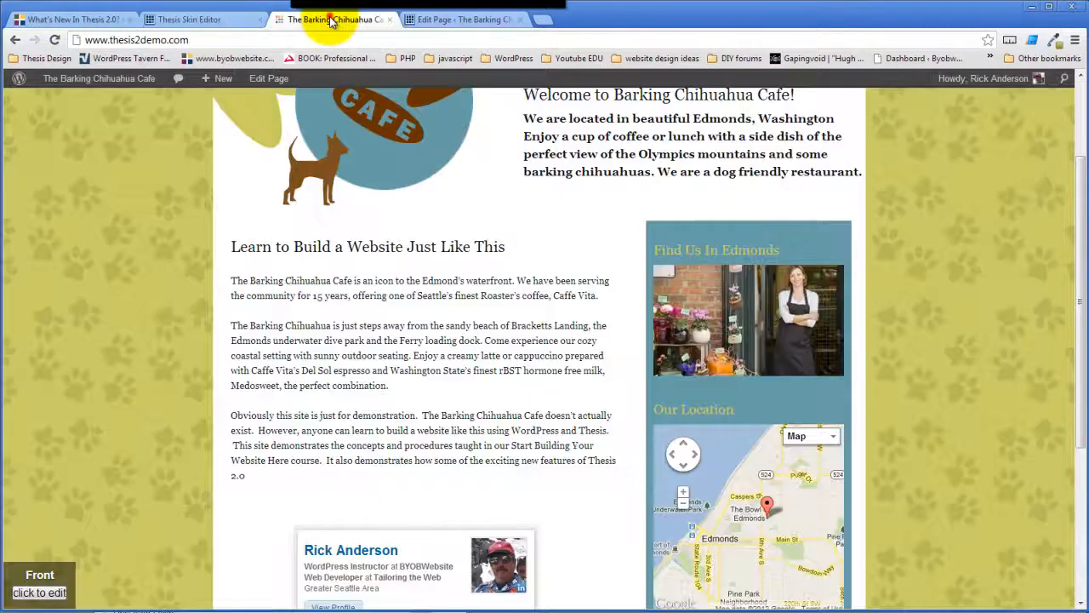
pyautogui.click(55, 39)
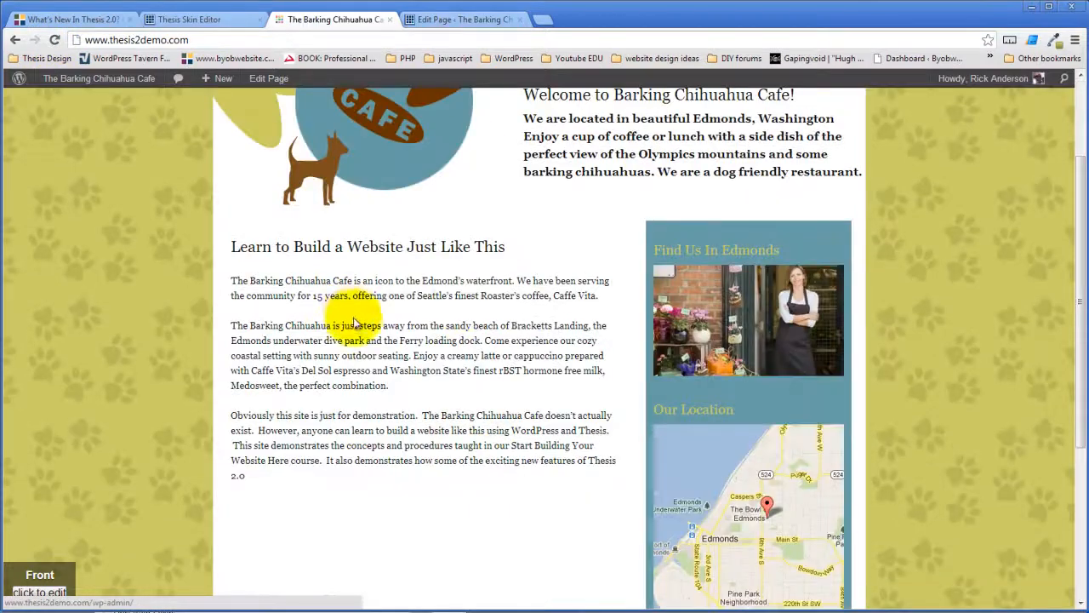
# Examine the footer widgets on the cafe's front page alongside the skin editor's CSS package list and Front Page template
pyautogui.scroll(-3, 962, 290)
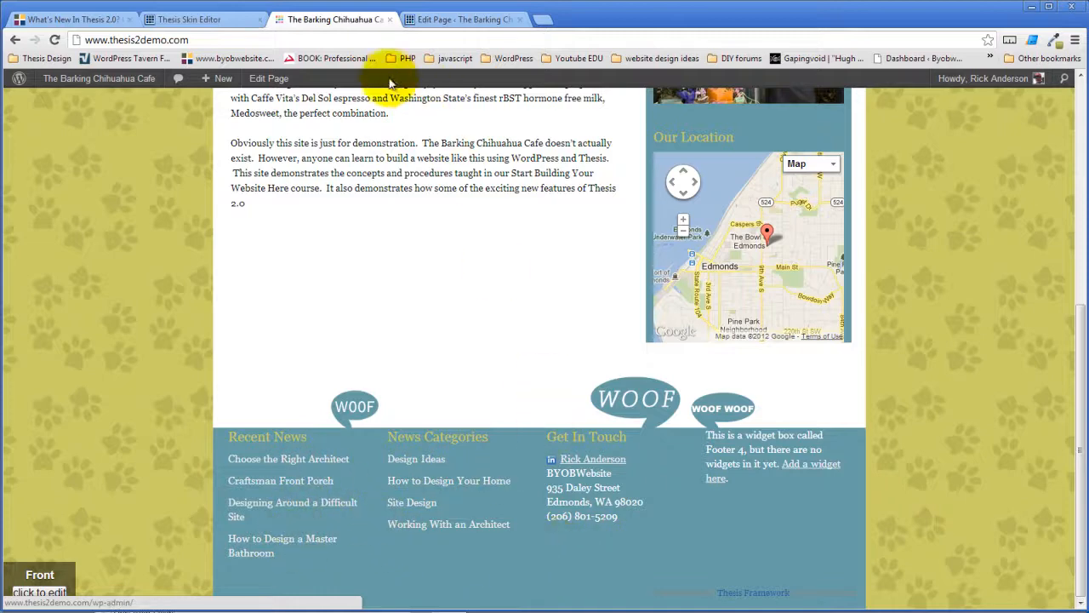
pyautogui.click(226, 20)
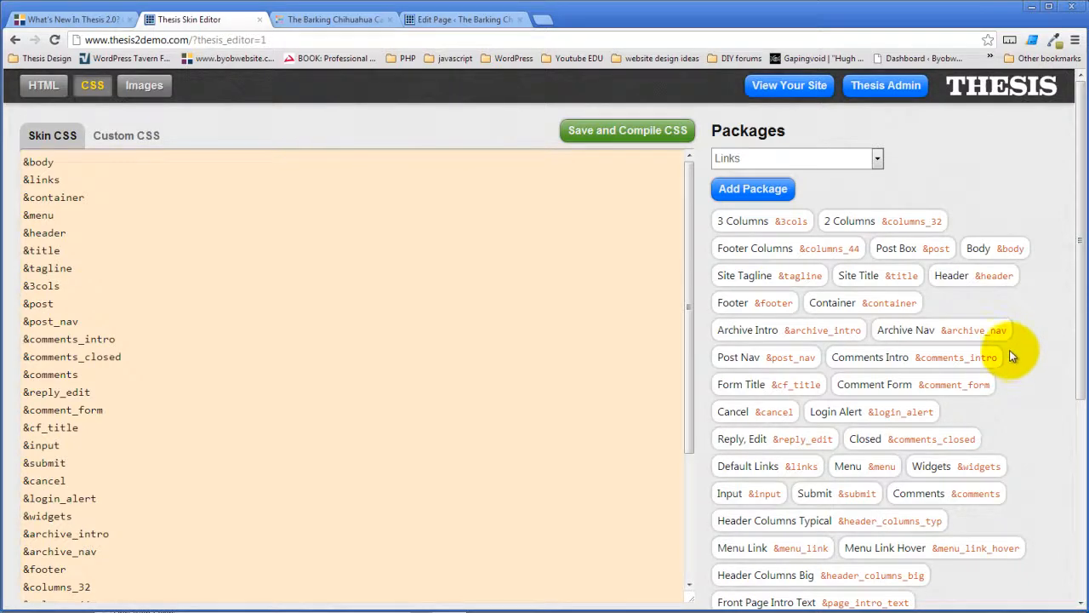
pyautogui.scroll(-3, 1013, 408)
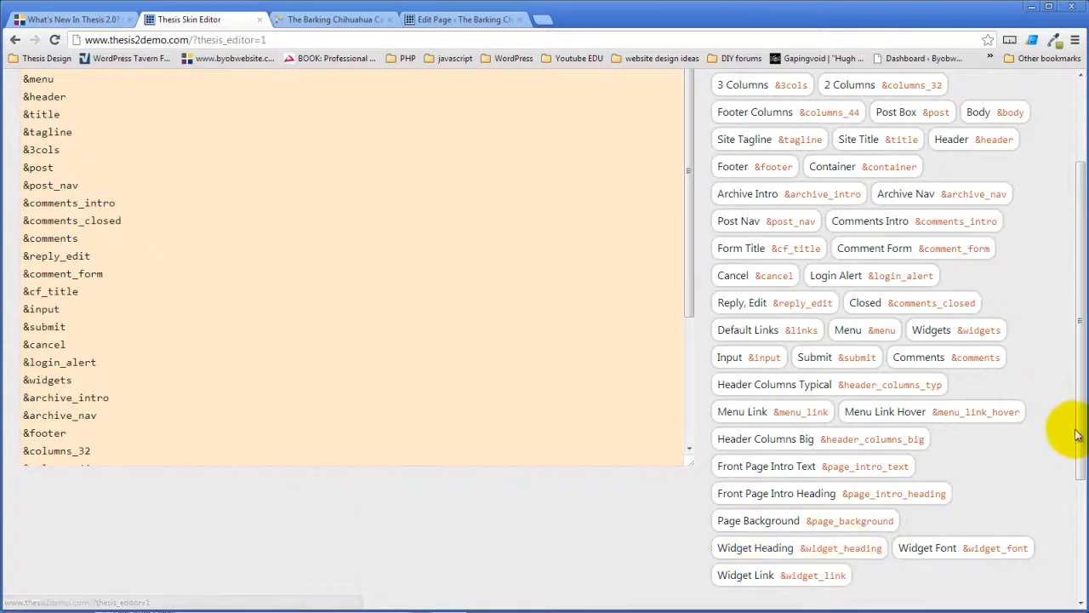
pyautogui.moveTo(1078, 432); pyautogui.dragTo(1075, 332)
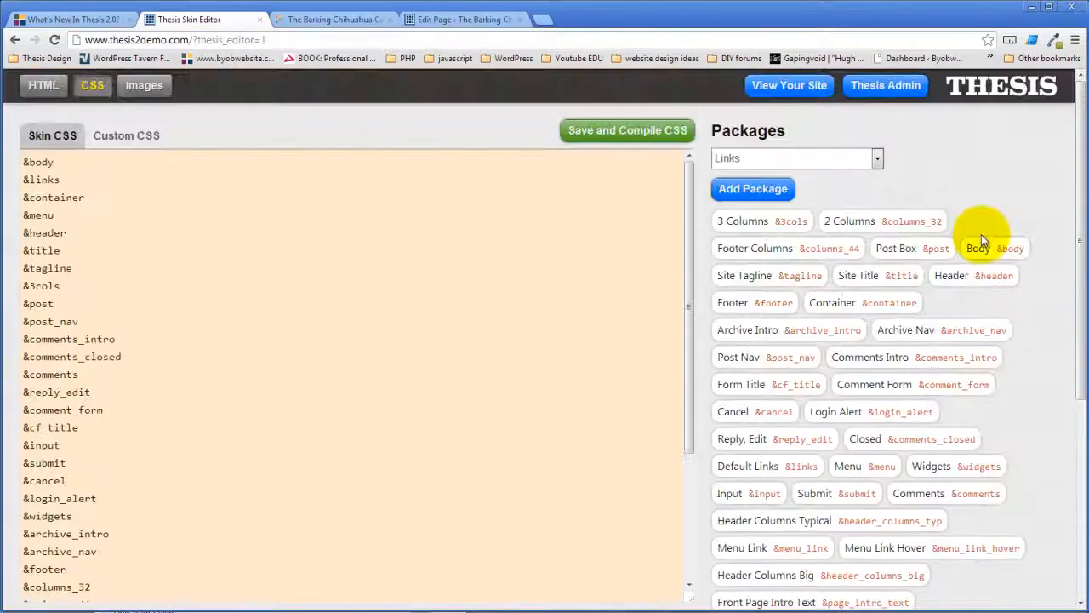
pyautogui.click(327, 20)
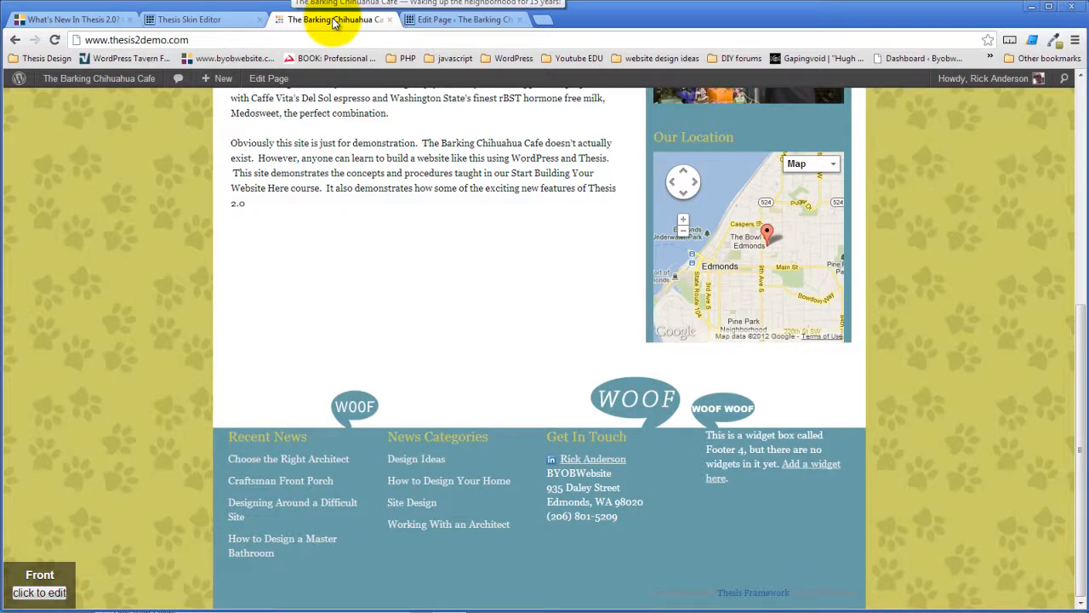
pyautogui.click(184, 19)
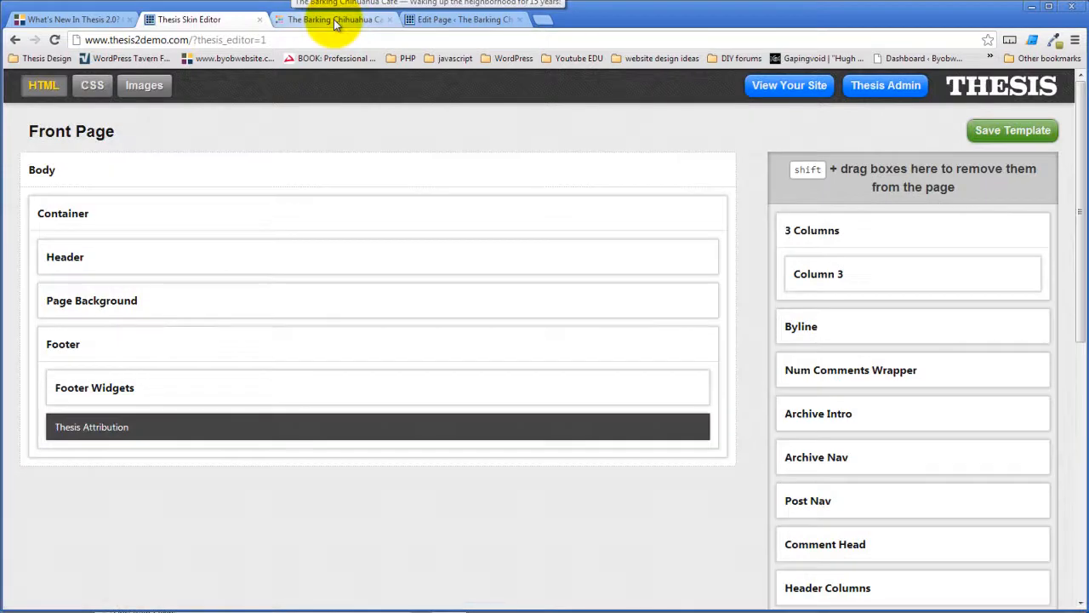
pyautogui.click(335, 21)
pyautogui.click(183, 19)
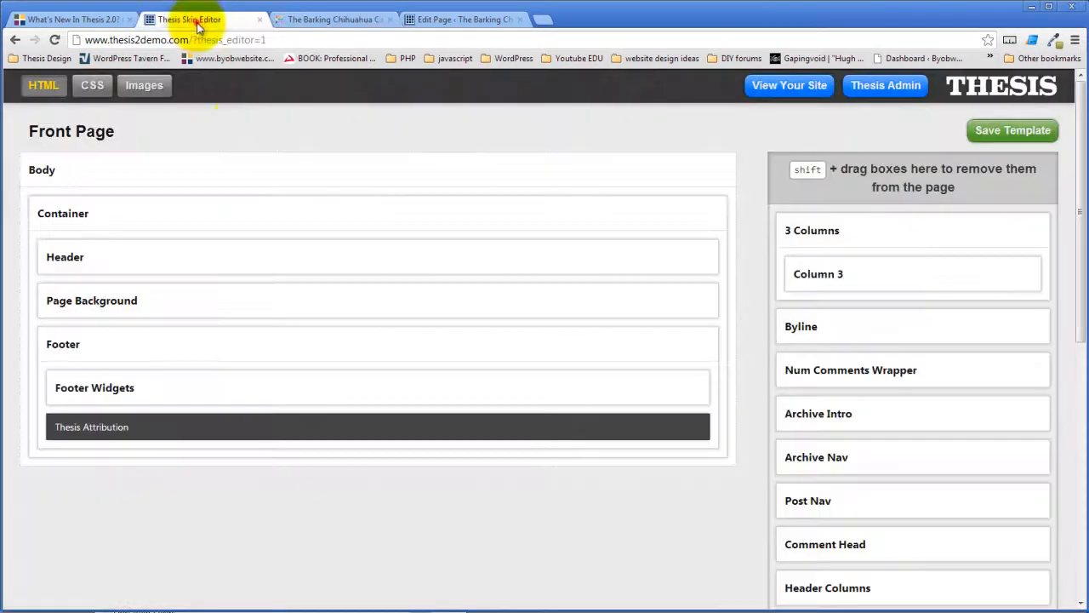
# Set the Footer package's top padding to 142 in the skin editor's CSS packages and save the package
pyautogui.click(92, 85)
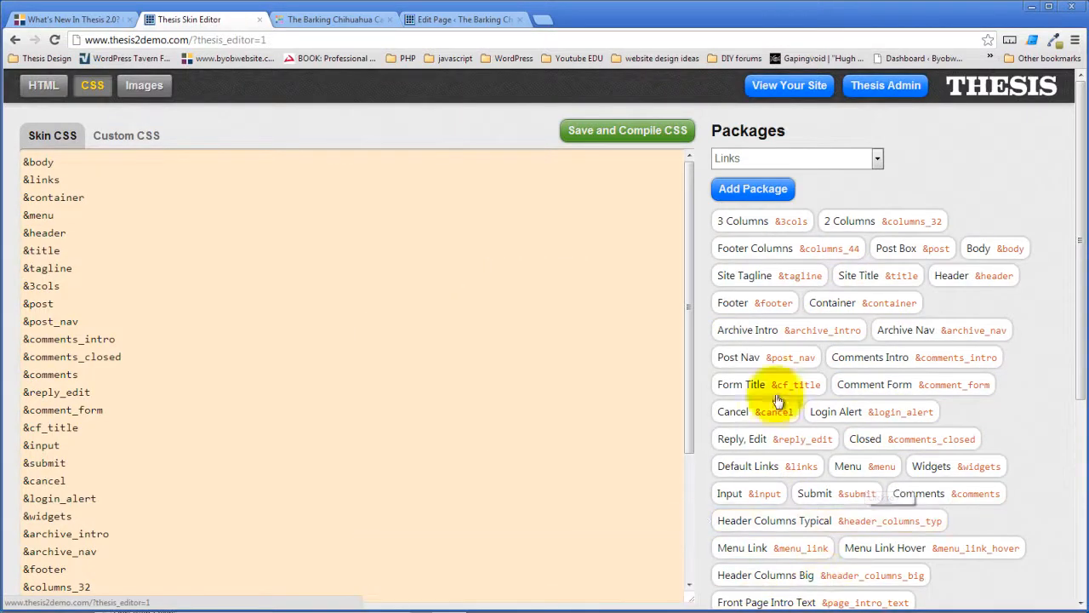
pyautogui.click(784, 302)
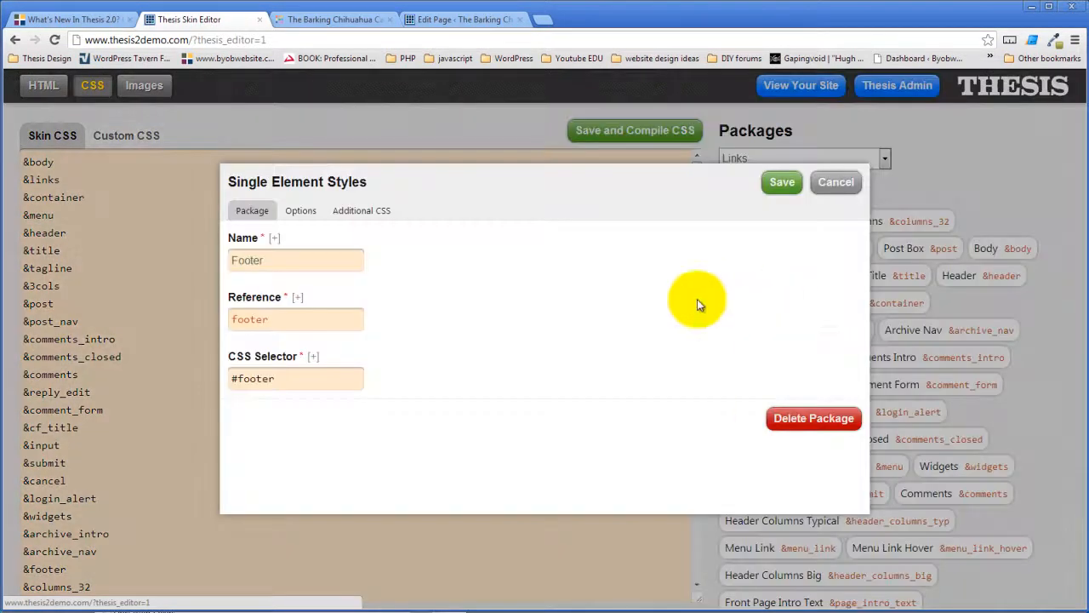
pyautogui.click(302, 211)
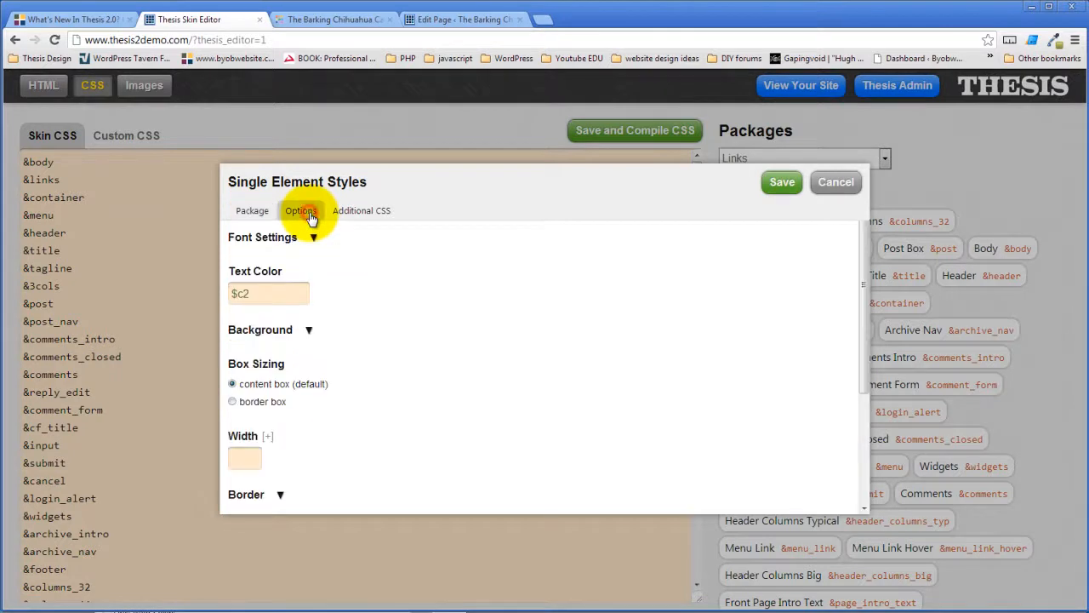
pyautogui.scroll(-2, 345, 323)
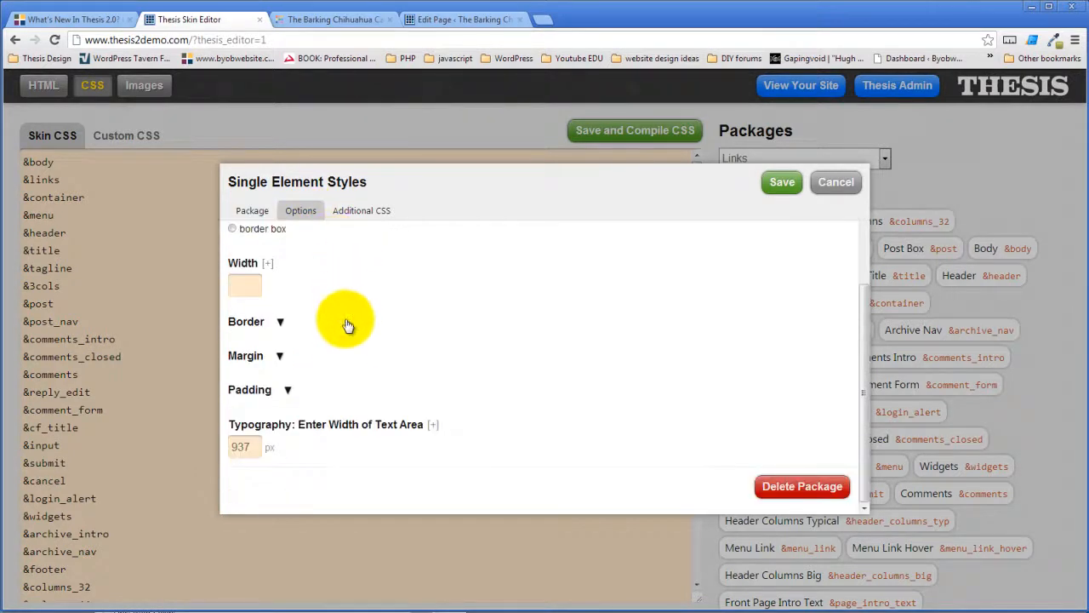
pyautogui.click(290, 390)
pyautogui.scroll(-2, 397, 335)
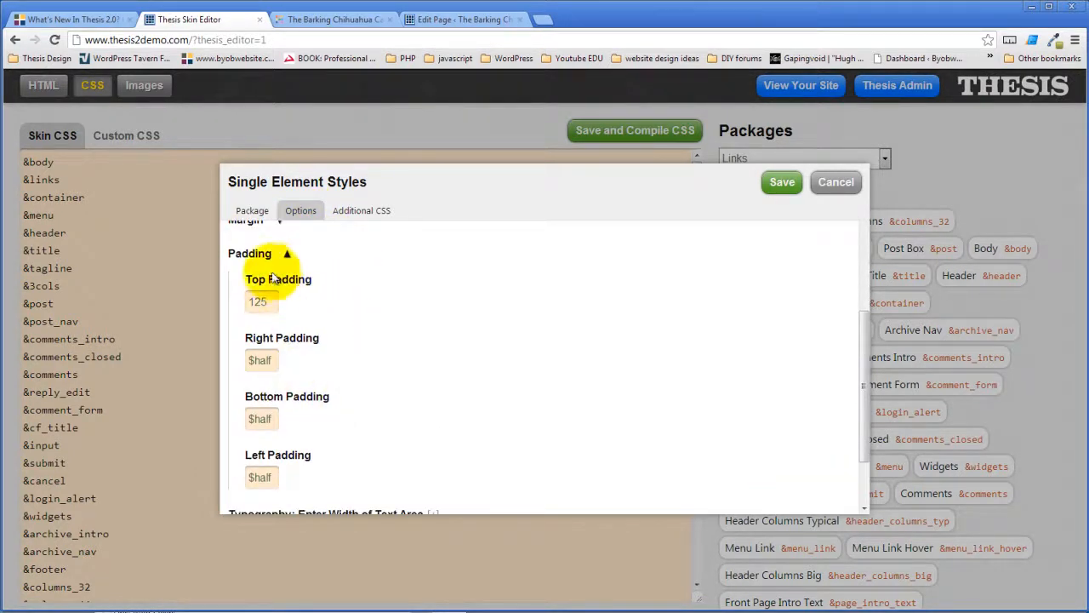
pyautogui.doubleClick(257, 302)
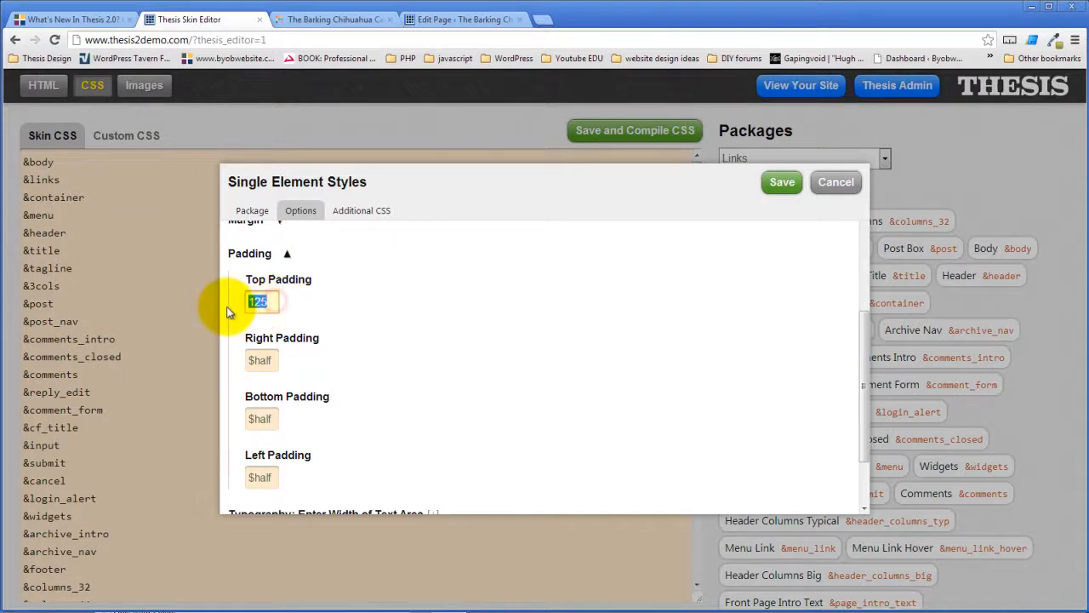
pyautogui.write('142')
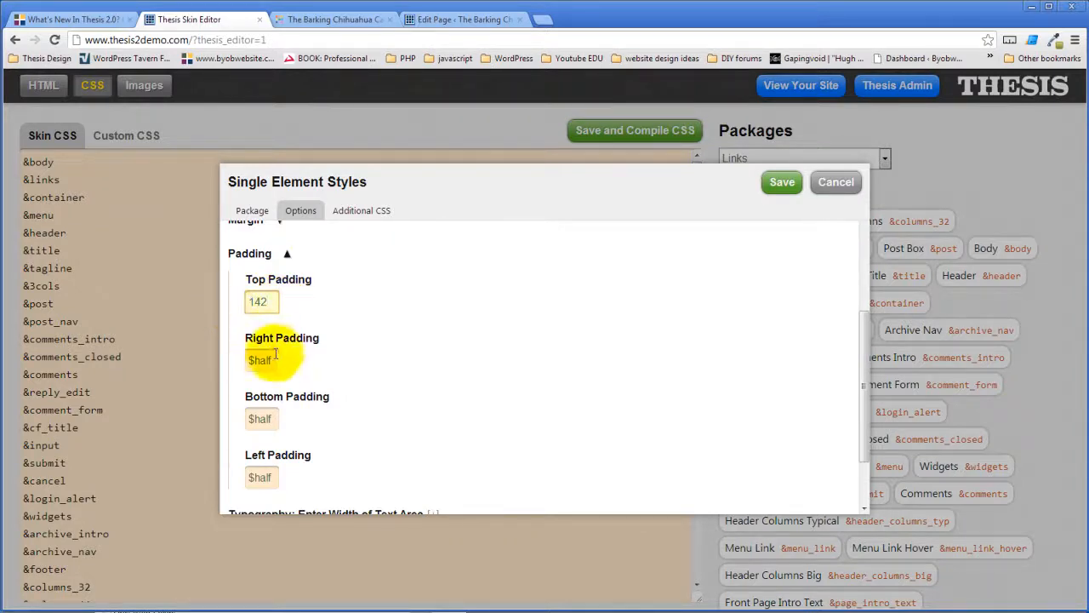
pyautogui.doubleClick(260, 360)
pyautogui.click(781, 182)
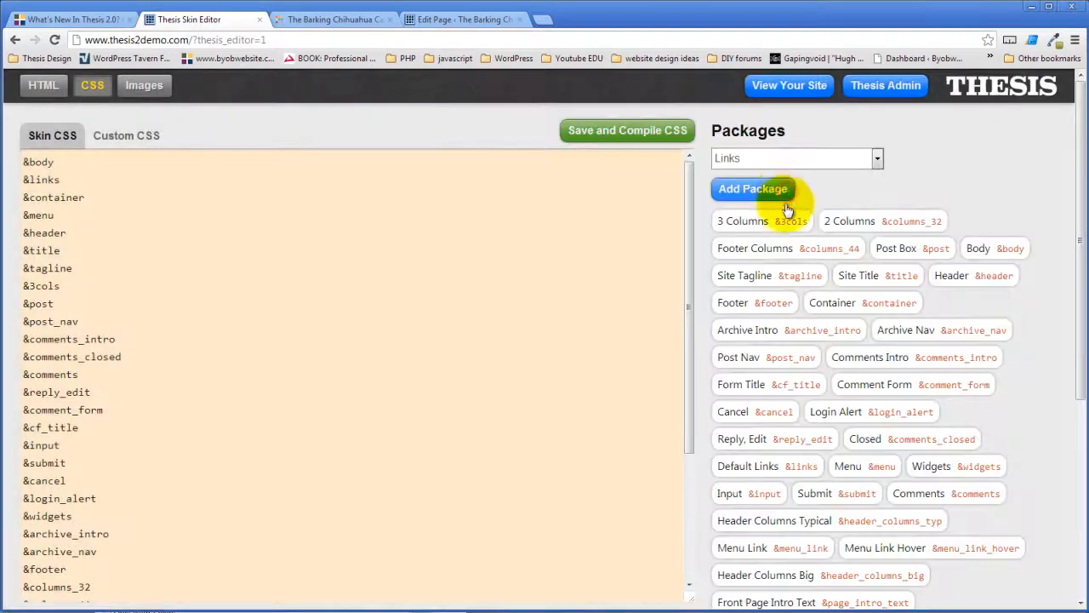
# Save and compile the skin CSS with the new footer padding and reload the cafe's front page
pyautogui.click(586, 140)
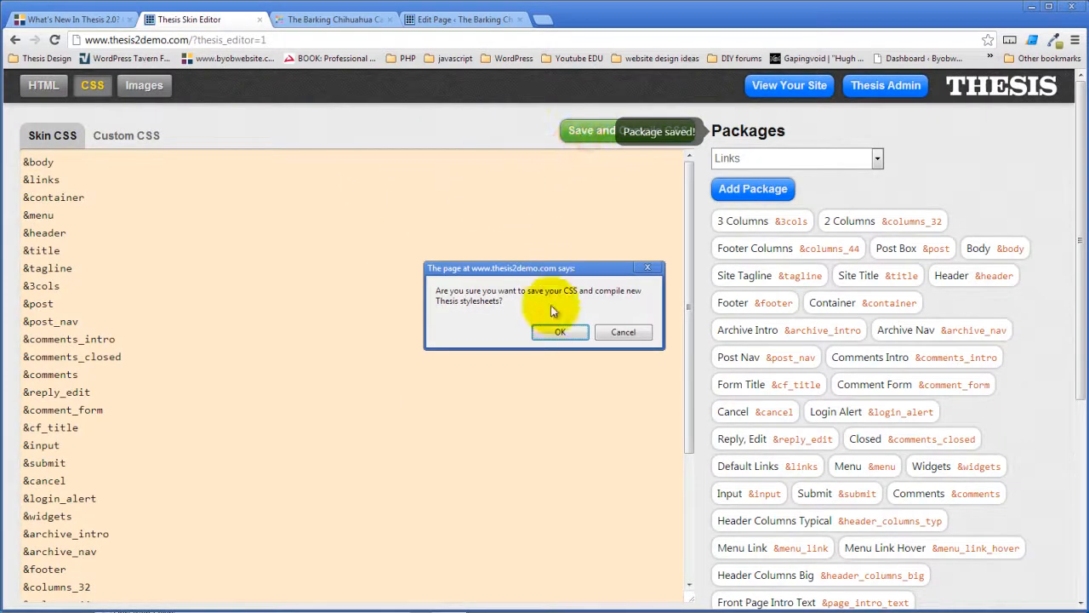
pyautogui.click(561, 332)
pyautogui.click(336, 19)
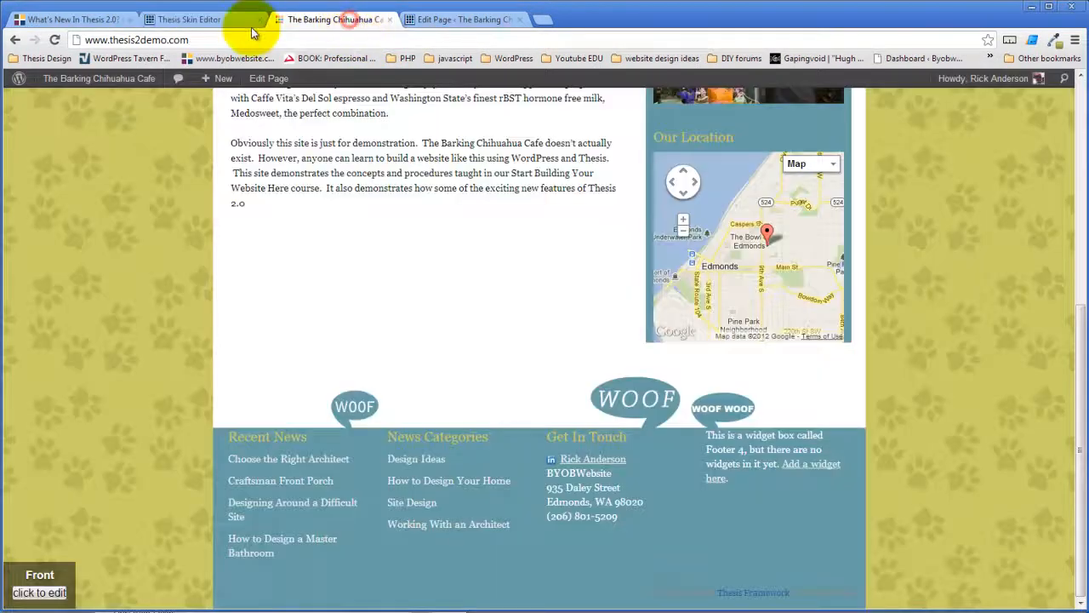
pyautogui.click(53, 40)
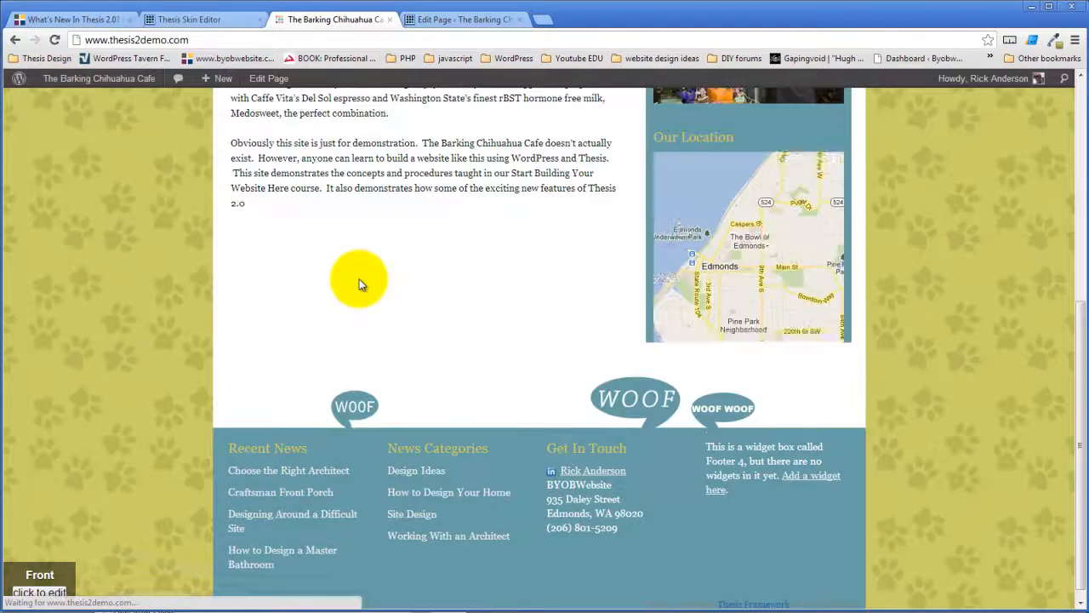